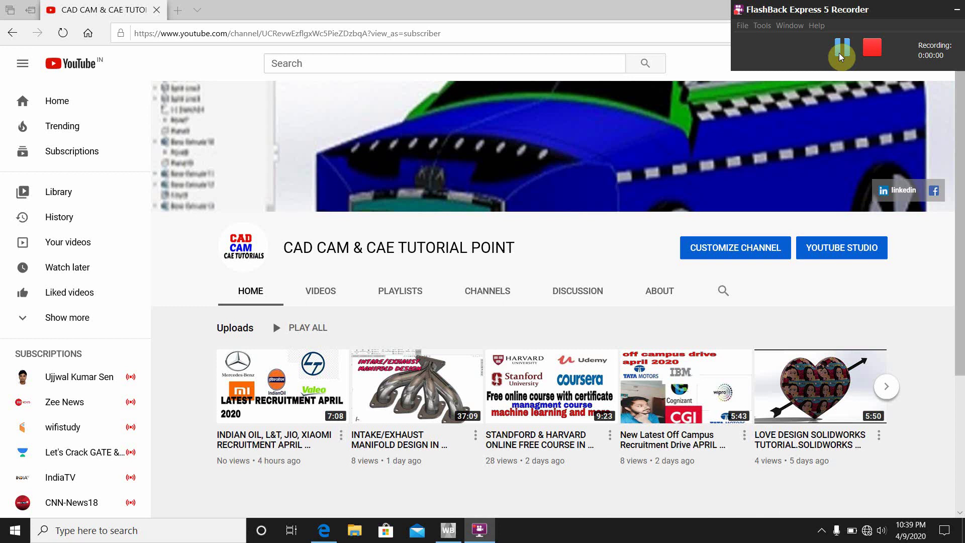
Switch to ANSYS Workbench and add a Transient Thermal analysis system to the project schematic.
{"action": "left_click", "coordinate": [475, 534]}
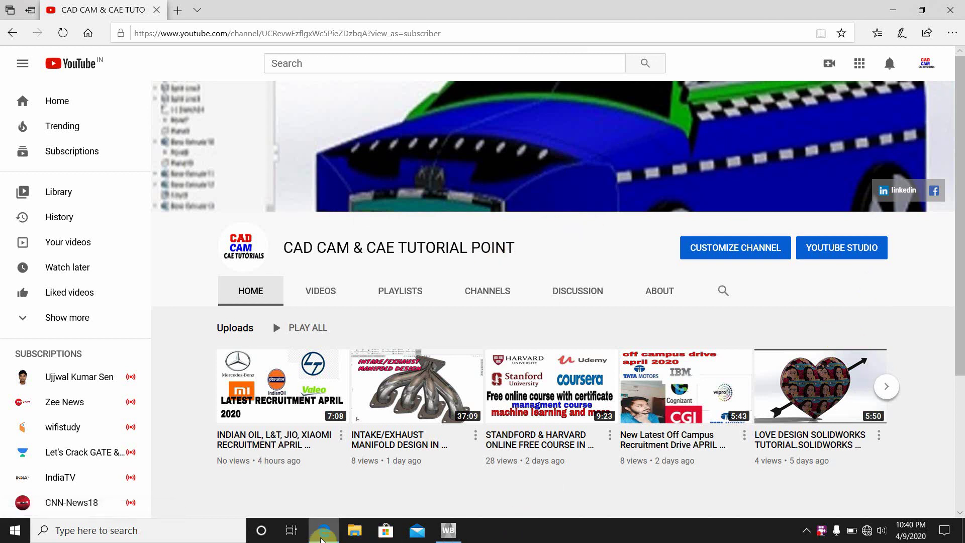
{"action": "mouse_move", "coordinate": [321, 538]}
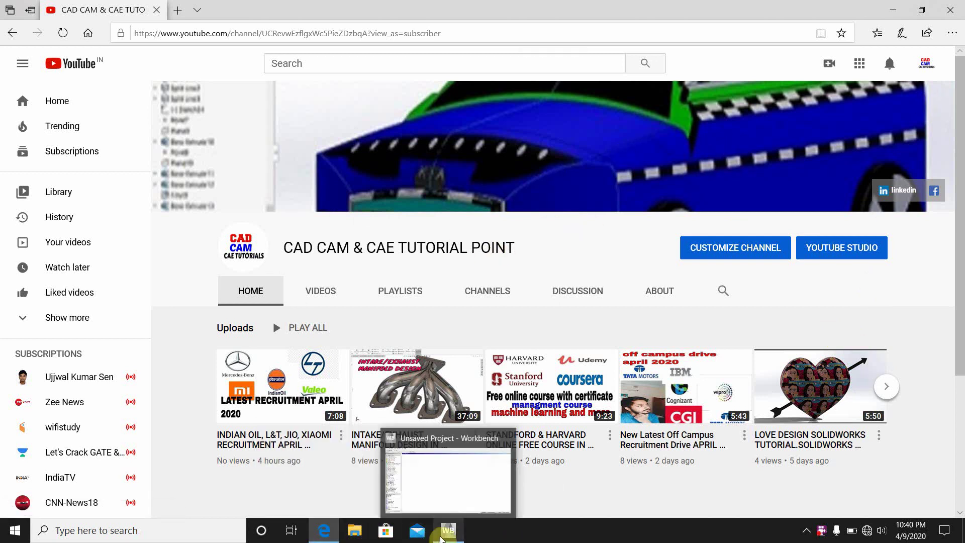
{"action": "left_click", "coordinate": [445, 538]}
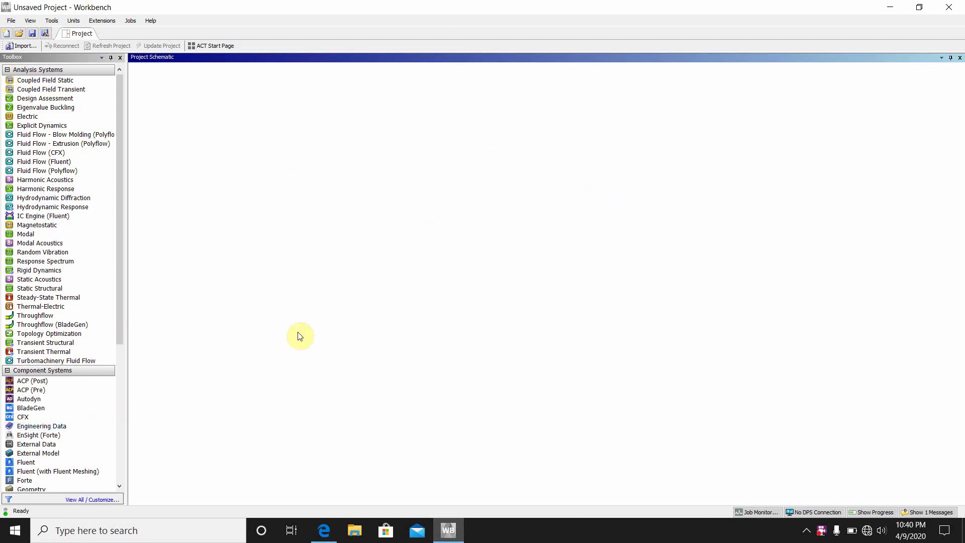
{"action": "double_click", "coordinate": [54, 352]}
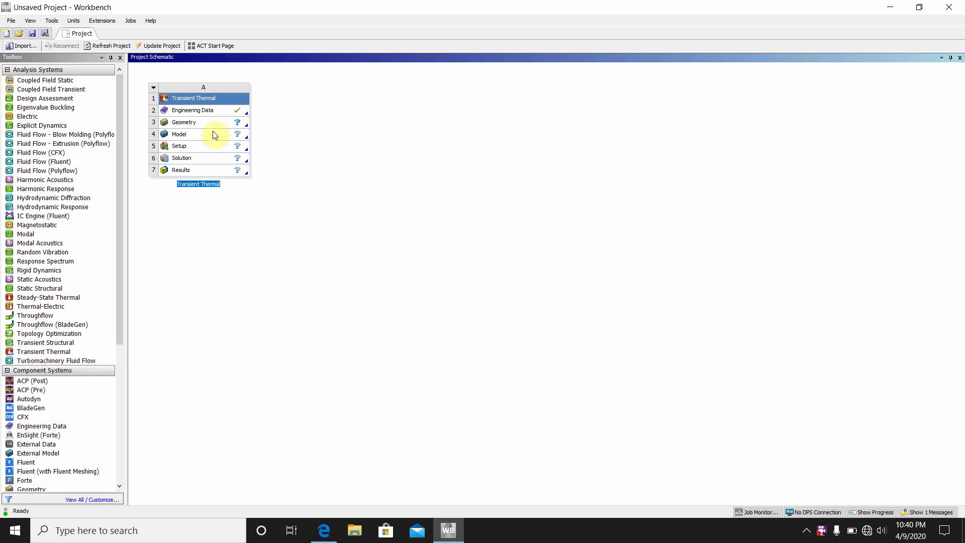
Import the SOLIDWORKS part exust from the CAD CAM CAE folder as the system's geometry.
{"action": "left_click", "coordinate": [242, 126]}
{"action": "right_click", "coordinate": [243, 126]}
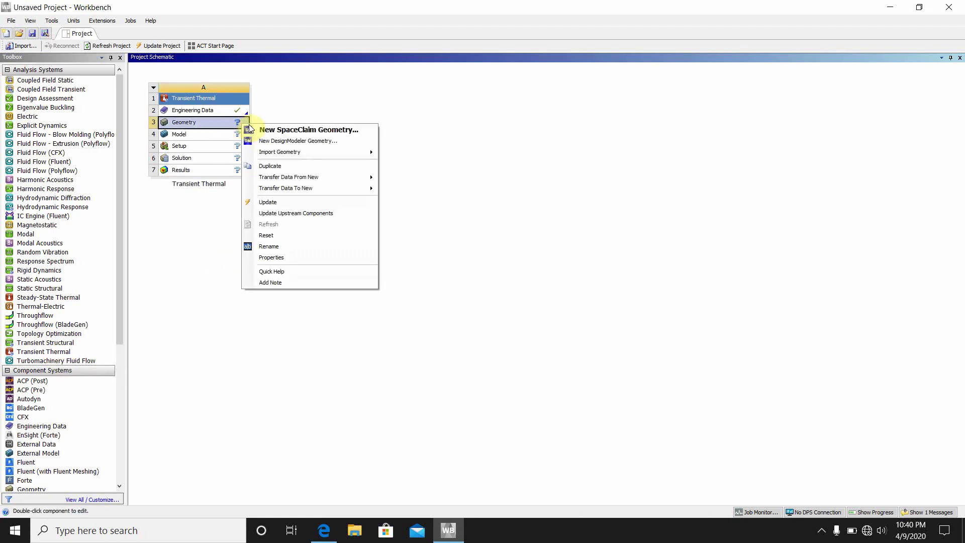
{"action": "mouse_move", "coordinate": [288, 153]}
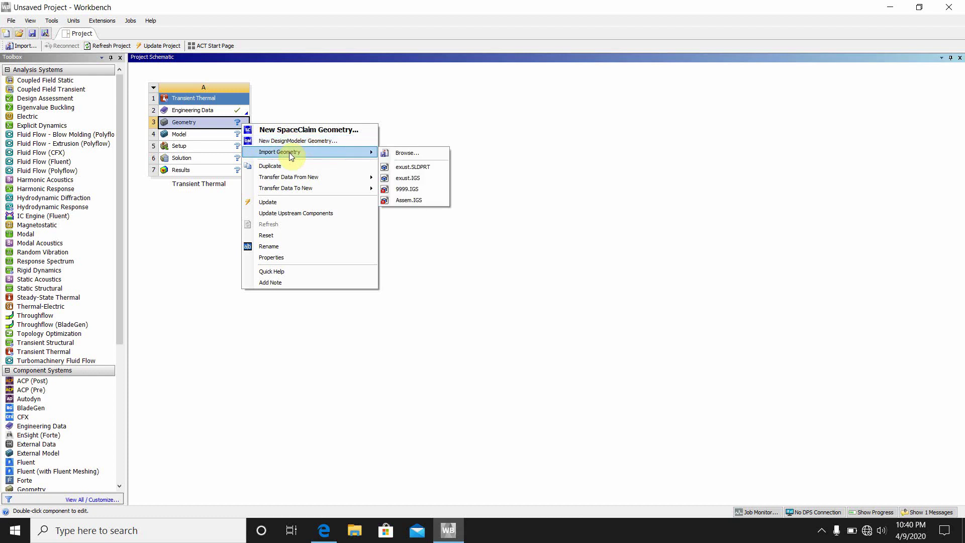
{"action": "left_click", "coordinate": [418, 153]}
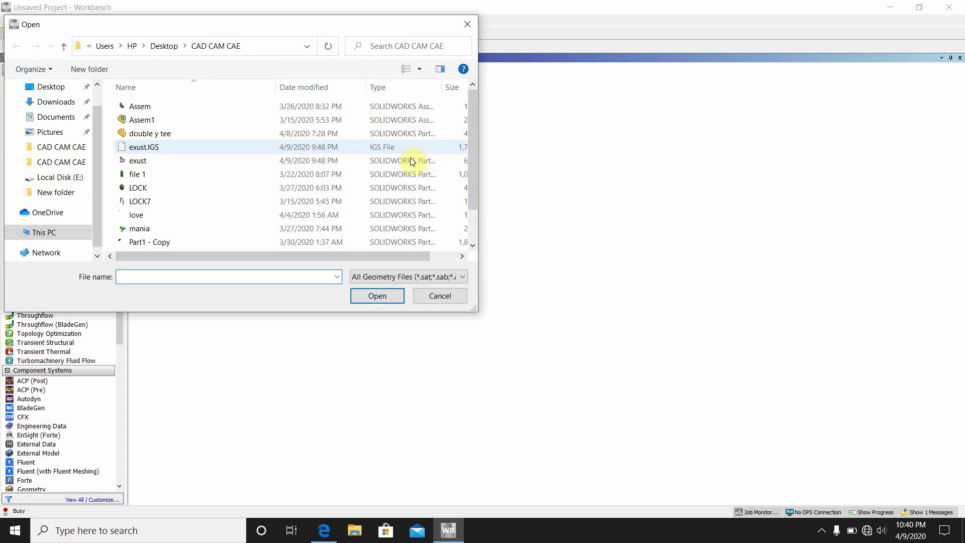
{"action": "left_click", "coordinate": [402, 161]}
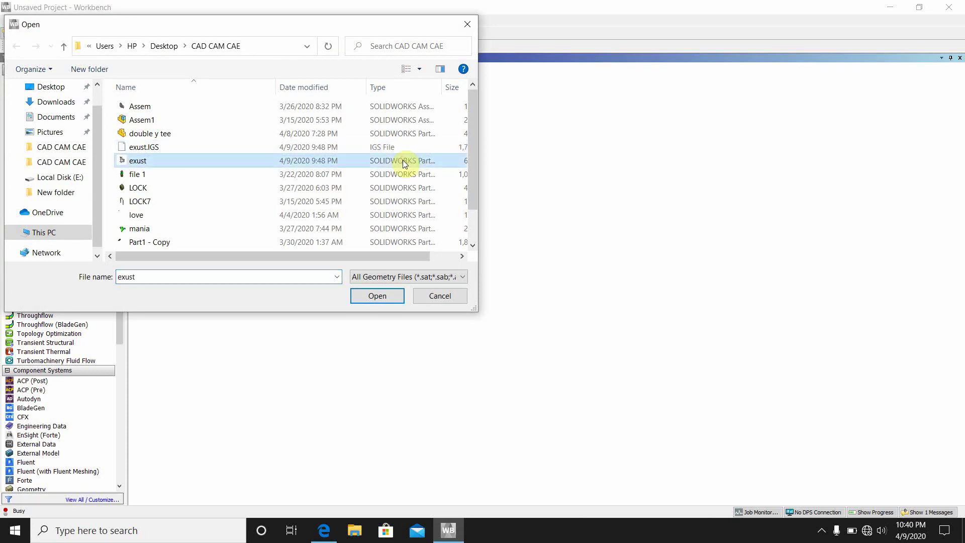
{"action": "left_click", "coordinate": [388, 297]}
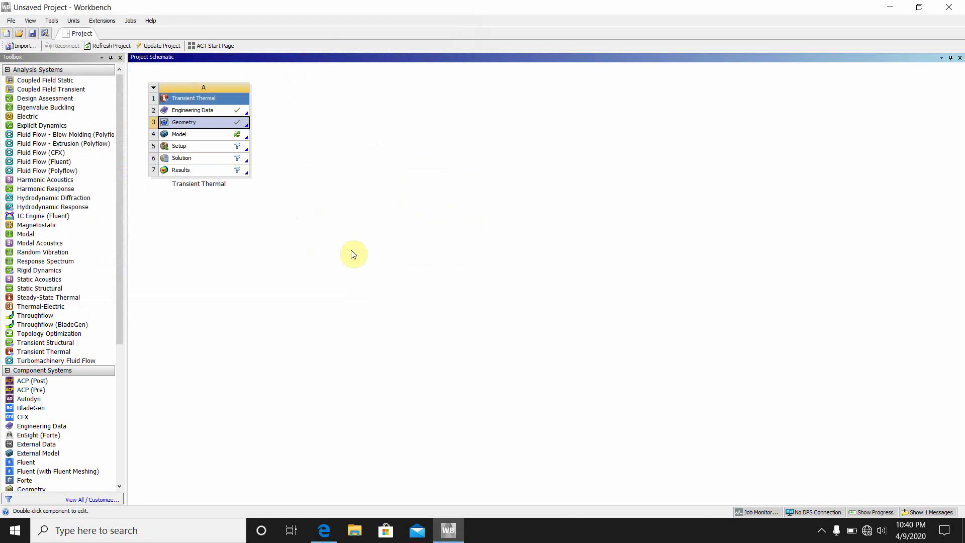
Open the system's model in Mechanical and generate the manifold's mesh with the default settings.
{"action": "double_click", "coordinate": [209, 135]}
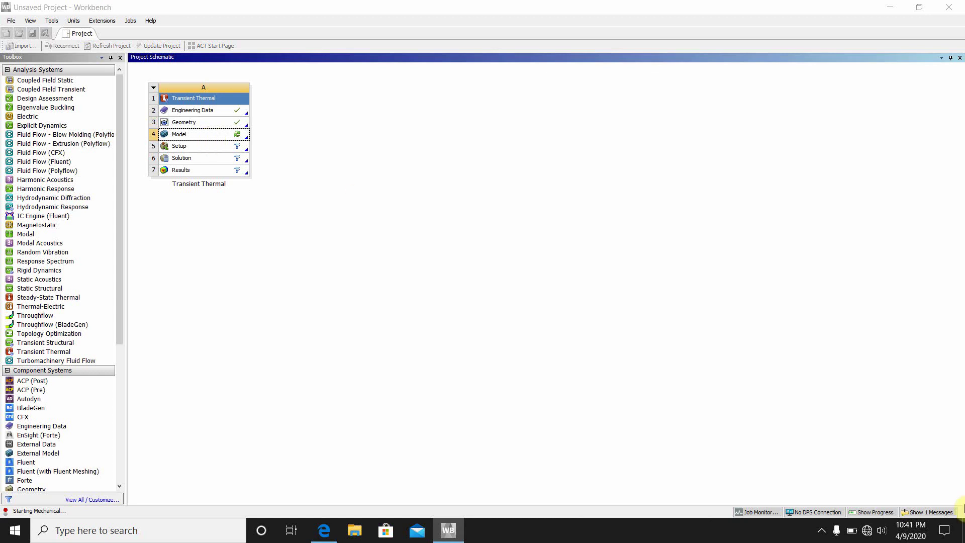
{"action": "left_click", "coordinate": [821, 530]}
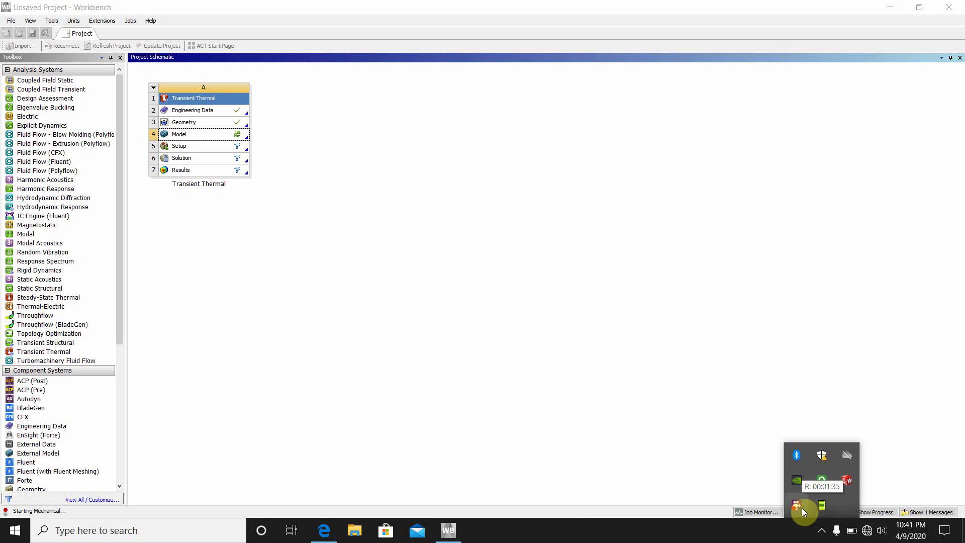
{"action": "right_click", "coordinate": [798, 506]}
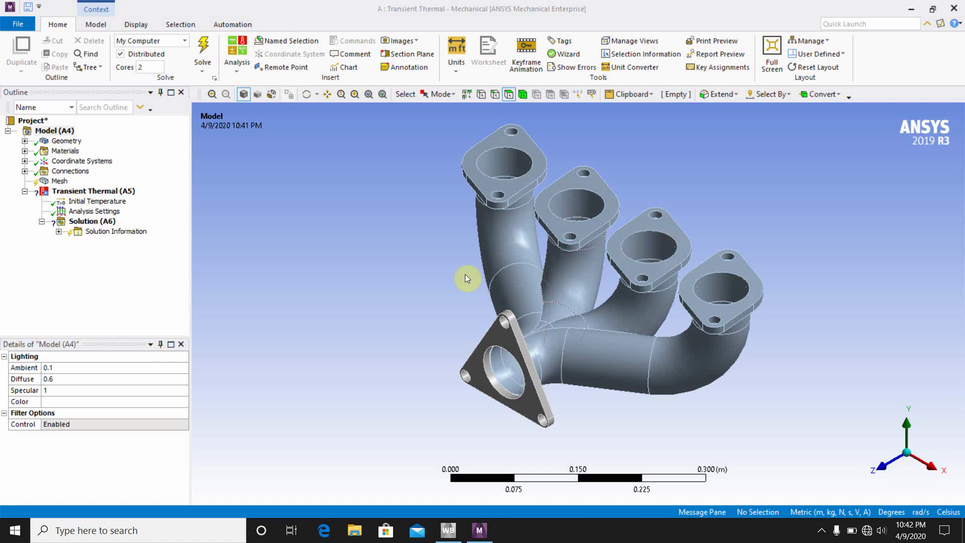
{"action": "right_click", "coordinate": [61, 183]}
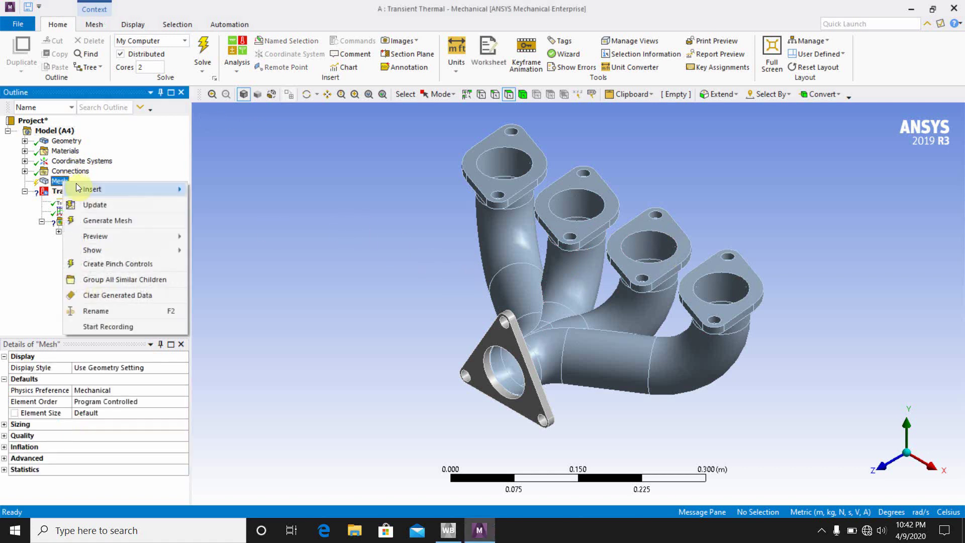
{"action": "left_click", "coordinate": [95, 222]}
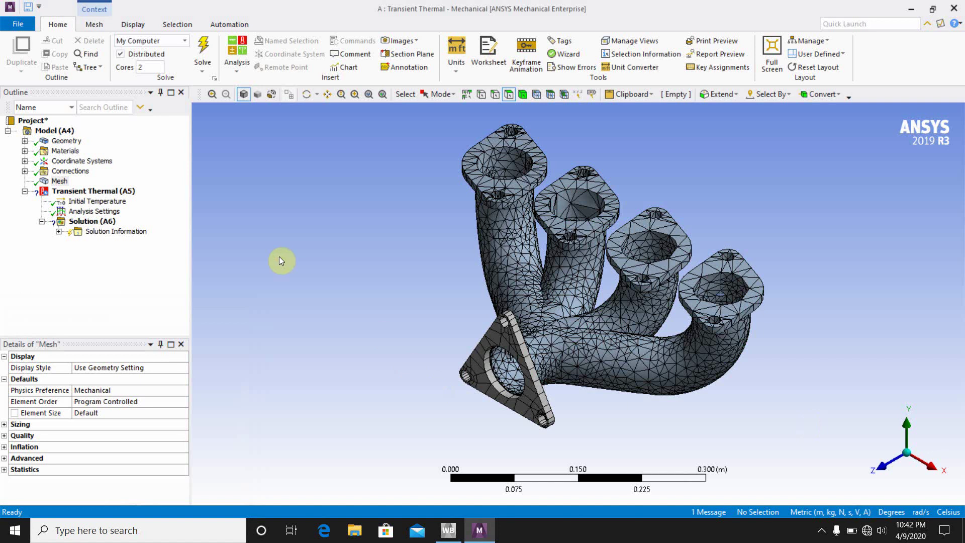
Set the step end time in the transient thermal analysis settings to 8 s.
{"action": "left_click", "coordinate": [94, 213]}
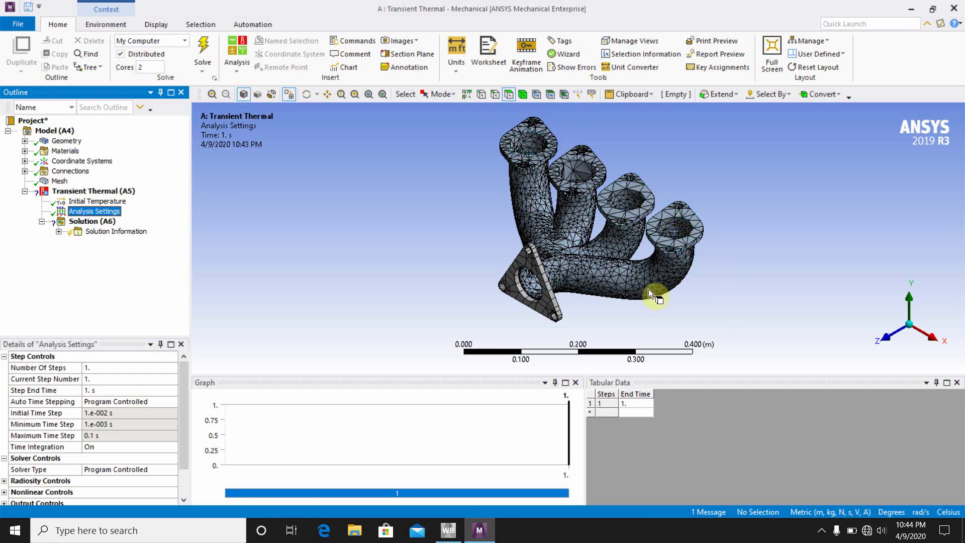
{"action": "left_click", "coordinate": [111, 392]}
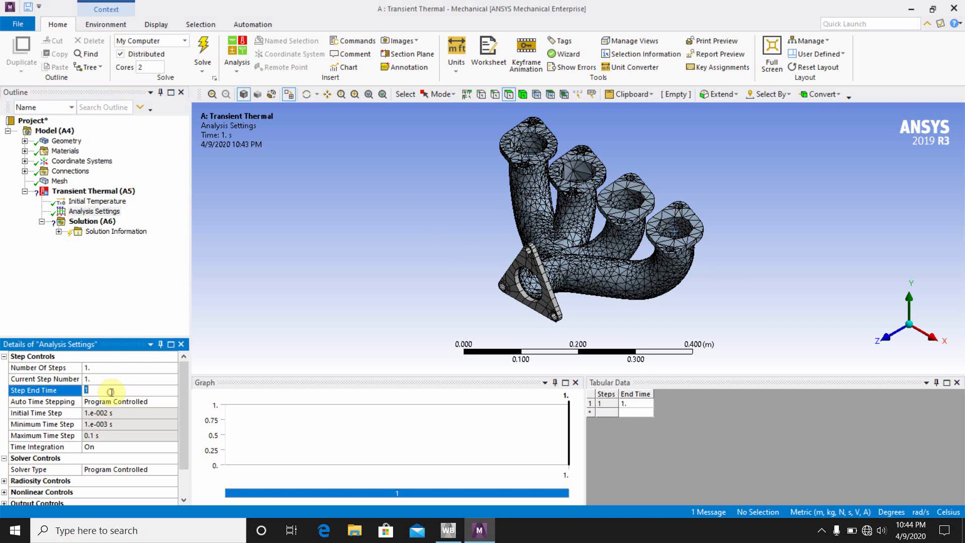
{"action": "type", "text": "8"}
{"action": "left_click", "coordinate": [124, 319]}
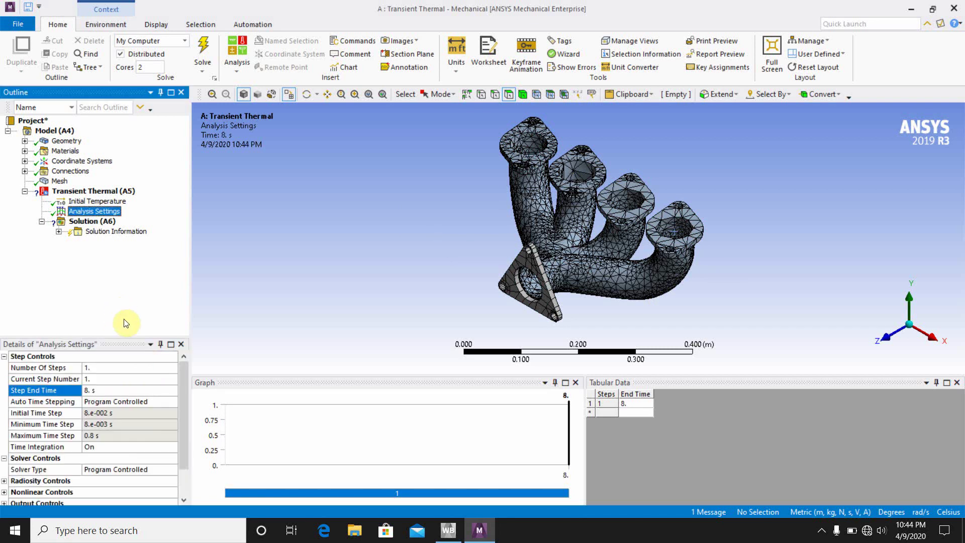
Turn auto time stepping on and set both the initial and minimum time steps to 0.1 s.
{"action": "left_click", "coordinate": [152, 400]}
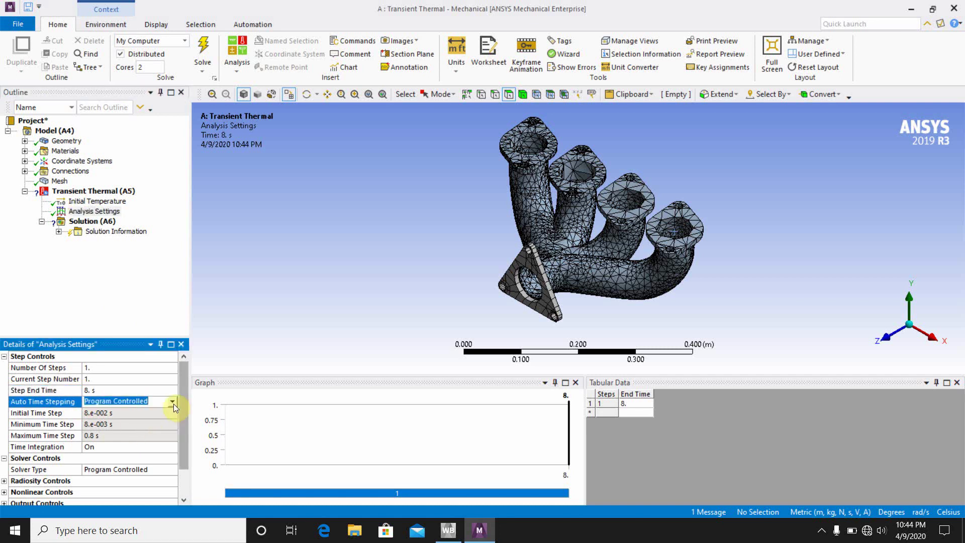
{"action": "left_click", "coordinate": [173, 403]}
{"action": "left_click", "coordinate": [134, 420]}
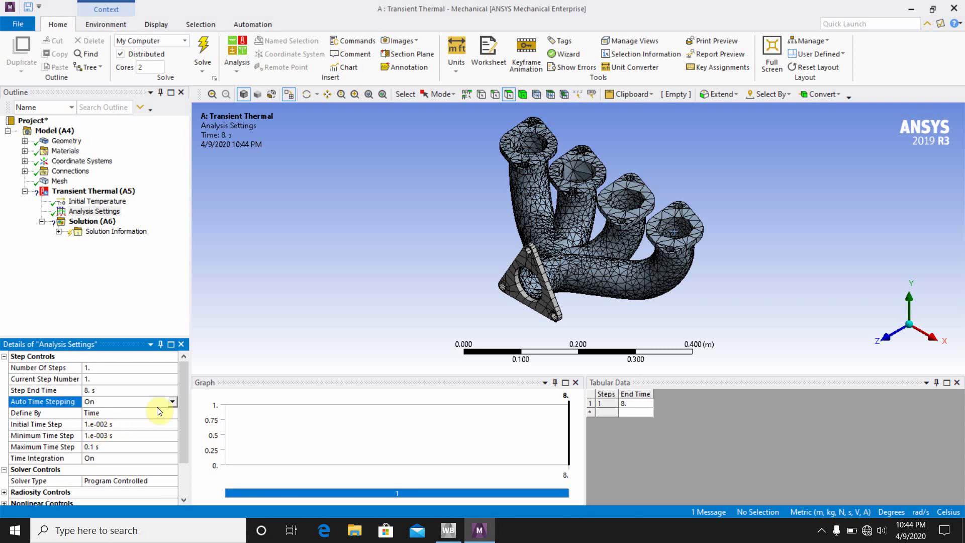
{"action": "left_click", "coordinate": [148, 424]}
{"action": "type", "text": "0.1"}
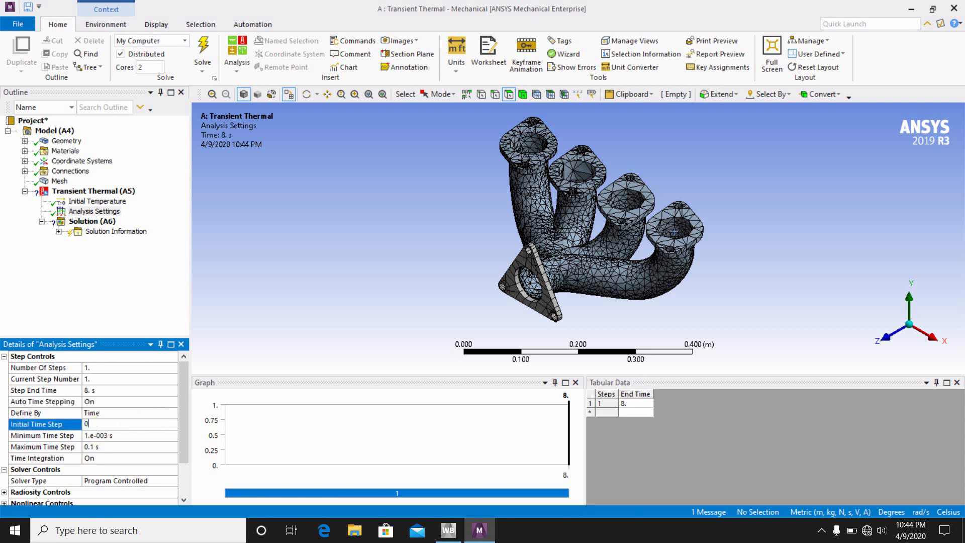
{"action": "left_click", "coordinate": [138, 317]}
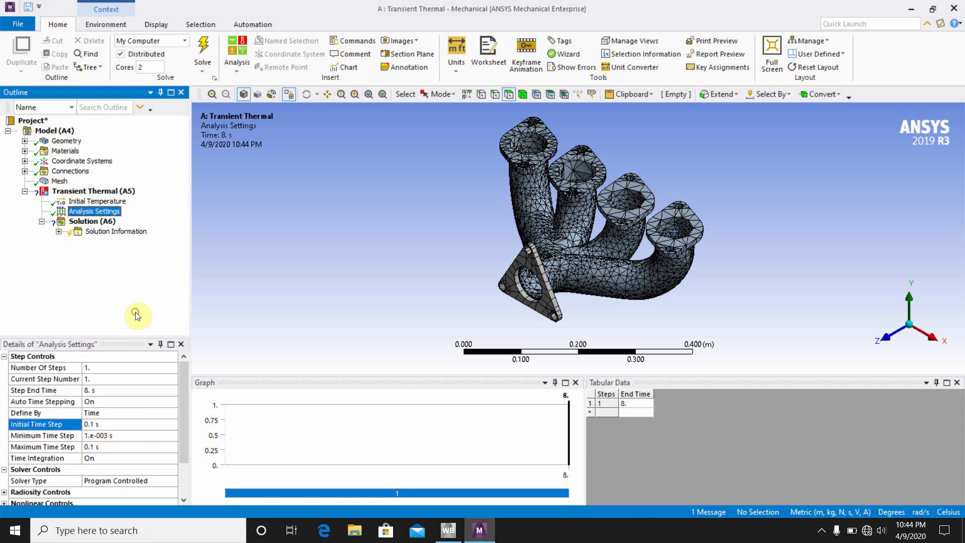
{"action": "left_click", "coordinate": [141, 434]}
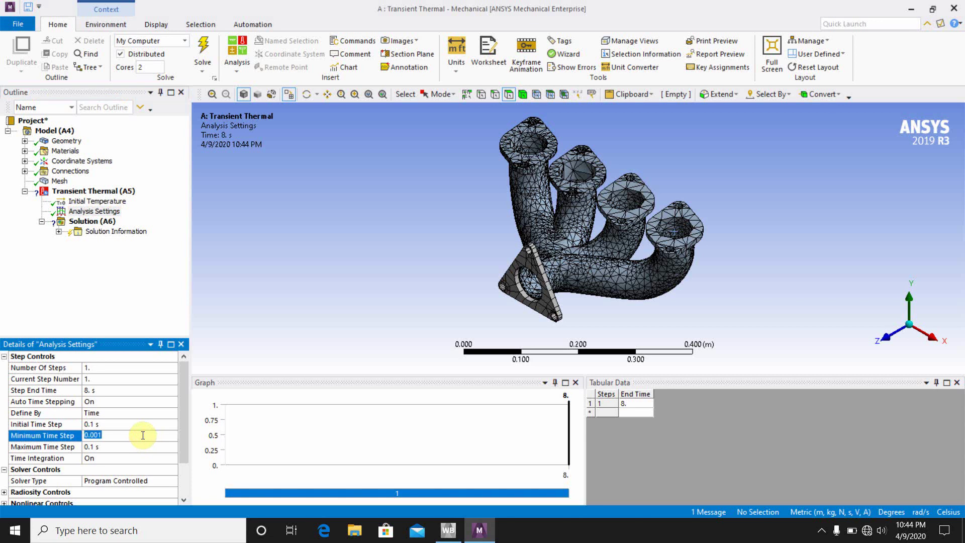
{"action": "type", "text": "0.1"}
{"action": "left_click", "coordinate": [143, 257]}
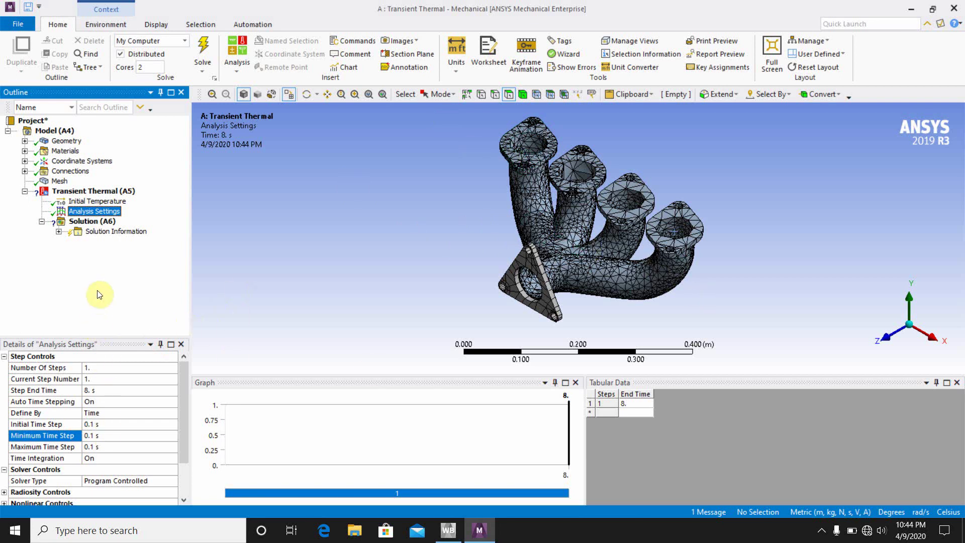
Insert a Temperature load in the transient thermal analysis, scoped to the inner cylindrical face of the manifold's uppermost flanged port.
{"action": "right_click", "coordinate": [104, 192]}
{"action": "mouse_move", "coordinate": [151, 199]}
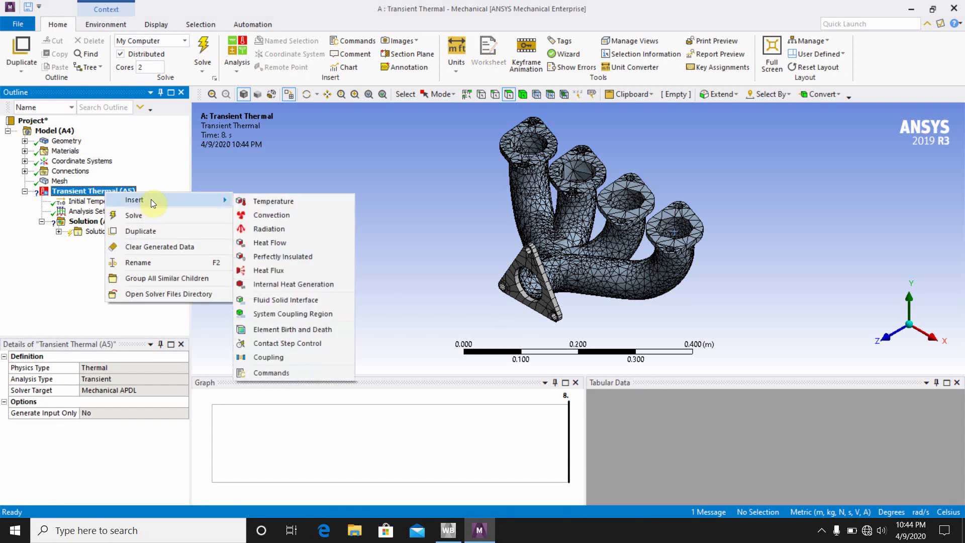
{"action": "left_click", "coordinate": [258, 202]}
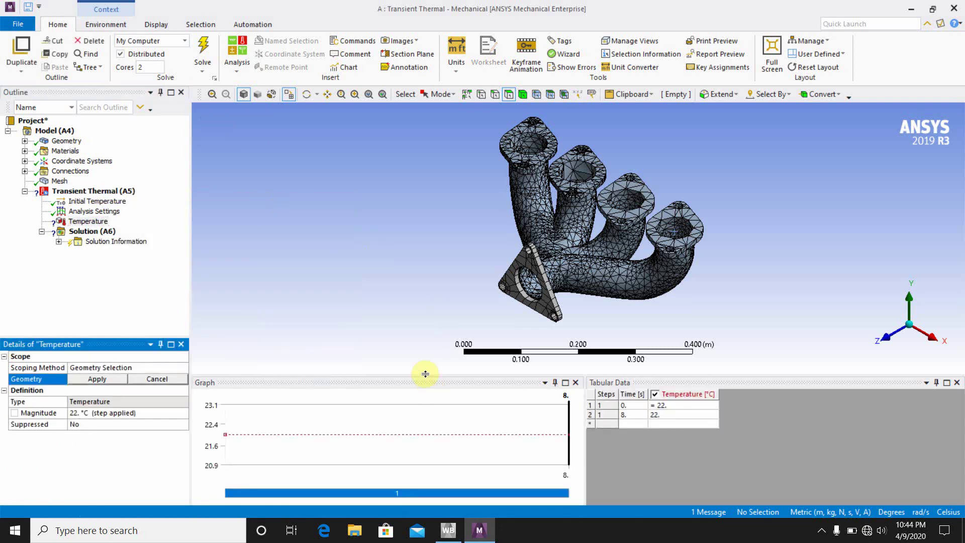
{"action": "left_click", "coordinate": [527, 146]}
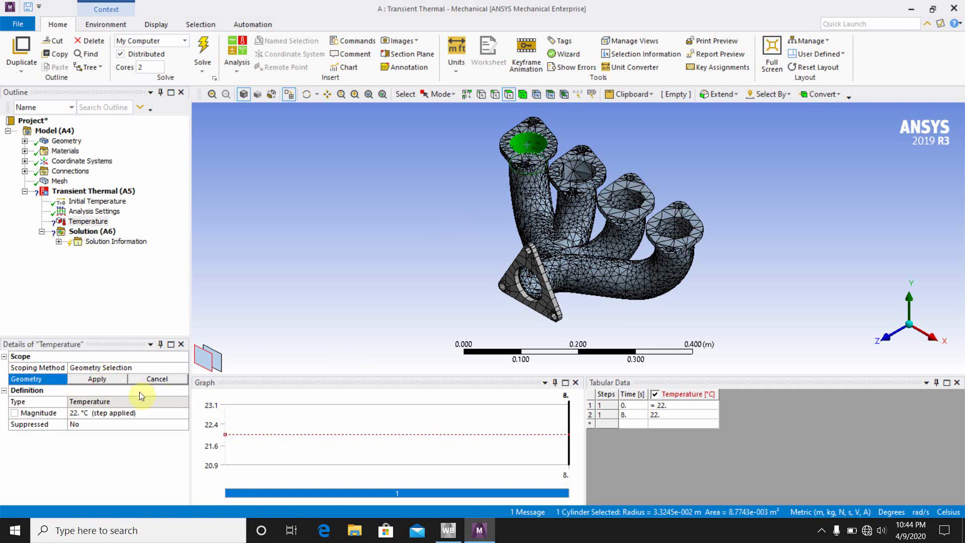
{"action": "left_click", "coordinate": [92, 381]}
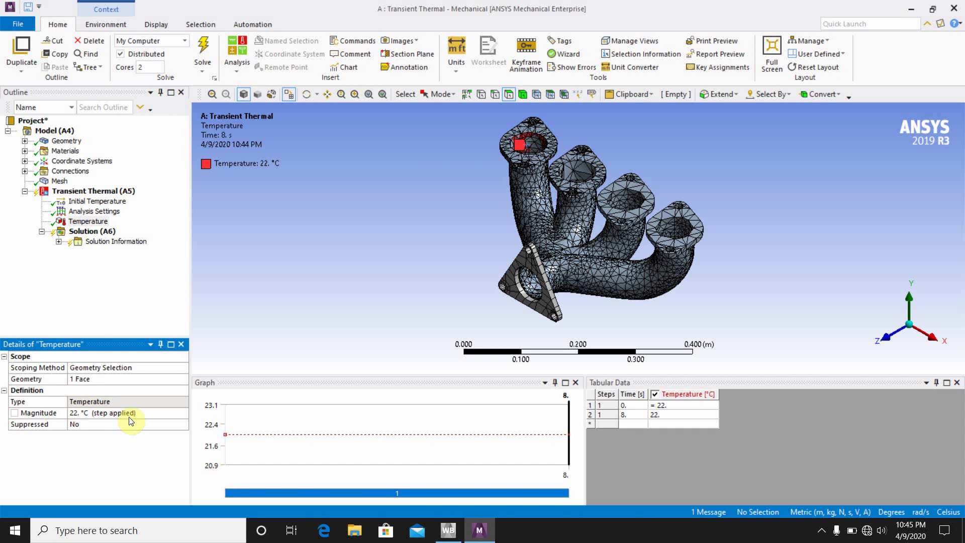
Define the temperature load's magnitude as tabular data.
{"action": "left_click", "coordinate": [161, 417]}
{"action": "left_click", "coordinate": [184, 414]}
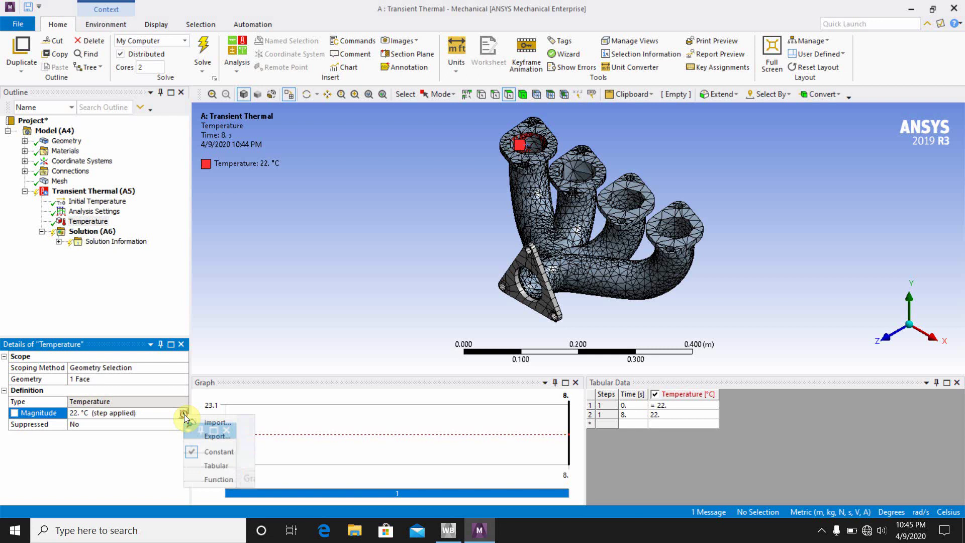
{"action": "left_click", "coordinate": [218, 466]}
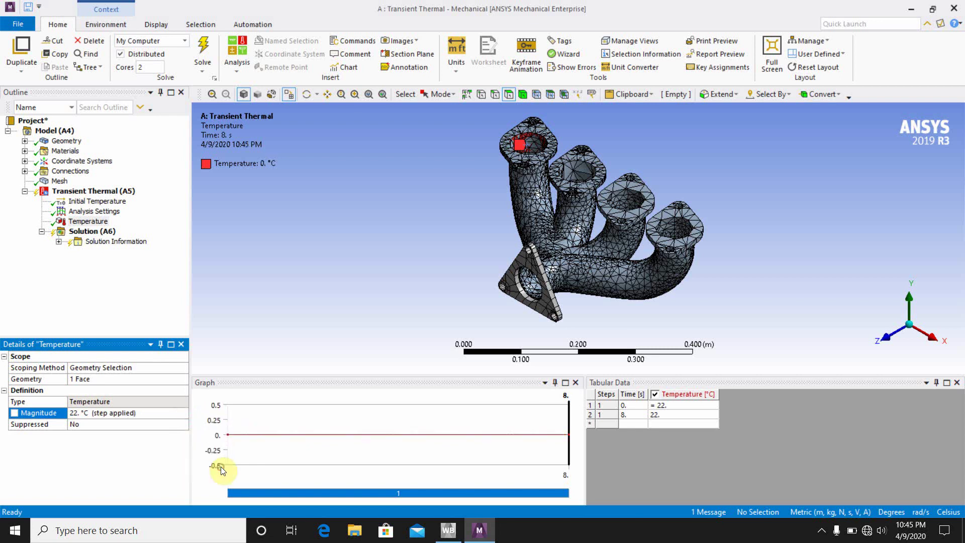
Add time points at 1, 2 and 3 s to the temperature load's table.
{"action": "left_click", "coordinate": [636, 424]}
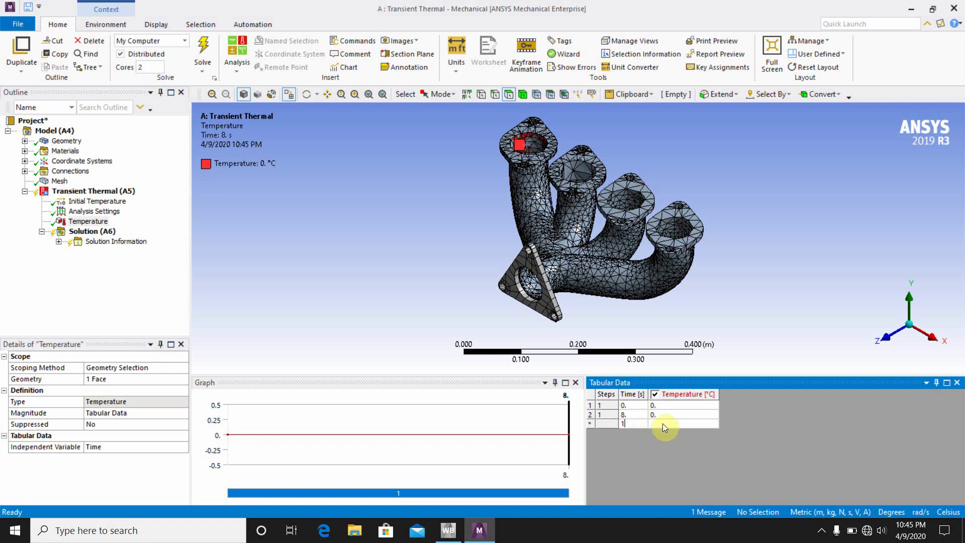
{"action": "type", "text": "1"}
{"action": "key", "text": "Return"}
{"action": "left_click", "coordinate": [635, 433]}
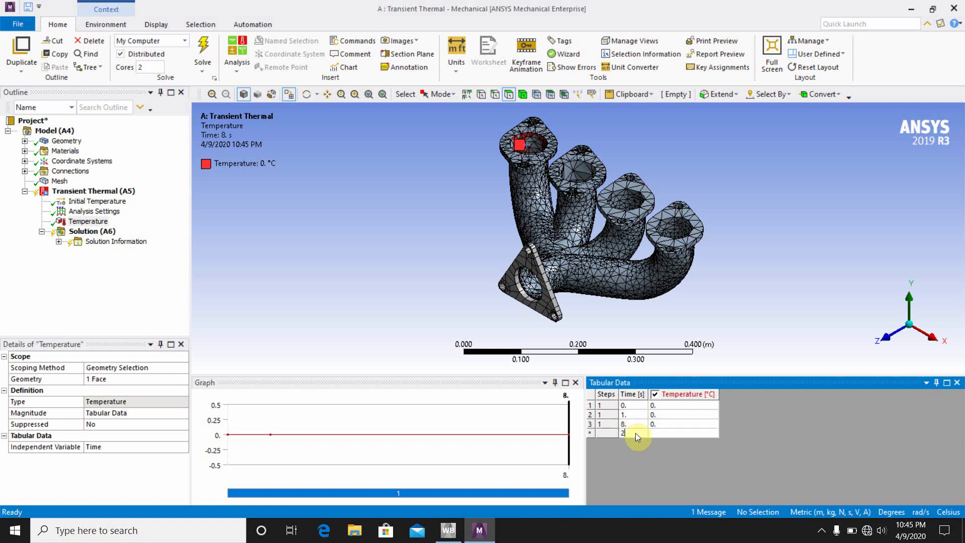
{"action": "type", "text": "2"}
{"action": "left_click", "coordinate": [659, 434]}
{"action": "left_click", "coordinate": [632, 442]}
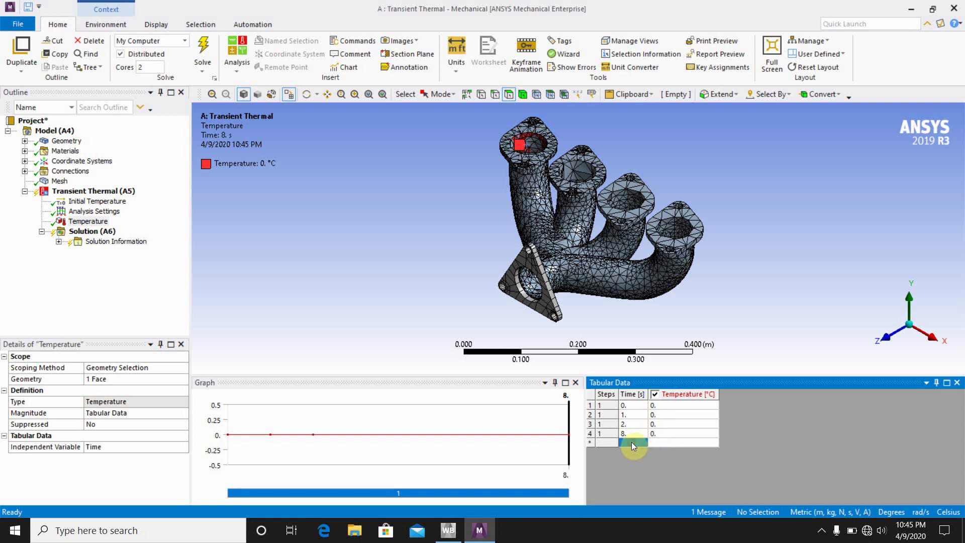
{"action": "left_click", "coordinate": [662, 445]}
Set the first temperature load's table to 22 °C at 0 s and 100 °C at 1 s and 2 s.
{"action": "left_click", "coordinate": [662, 414]}
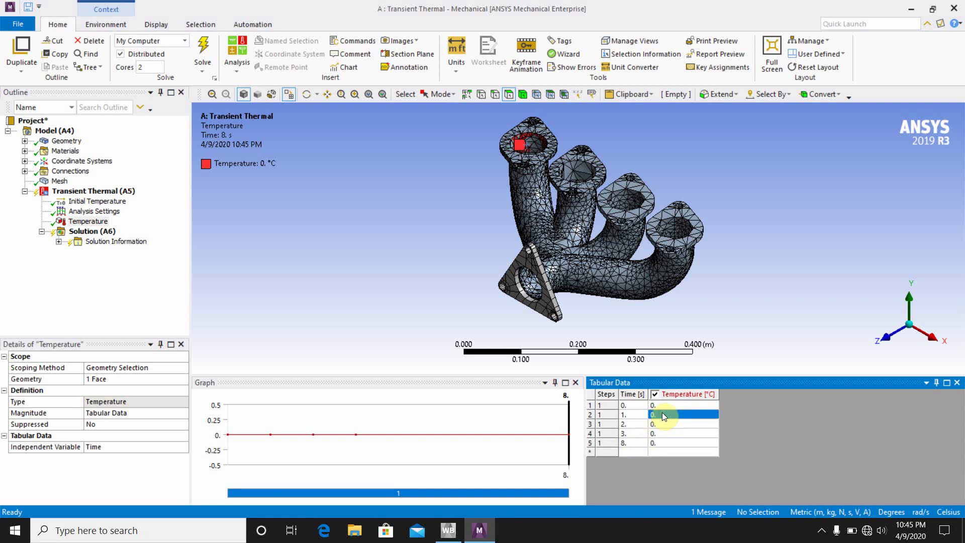
{"action": "type", "text": "100"}
{"action": "left_click", "coordinate": [672, 424]}
{"action": "type", "text": "100"}
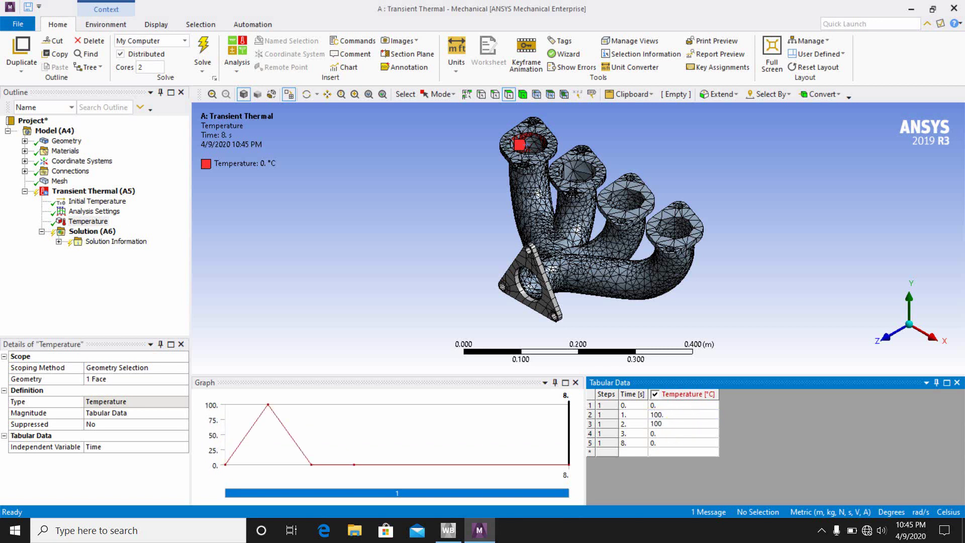
{"action": "left_click", "coordinate": [666, 406]}
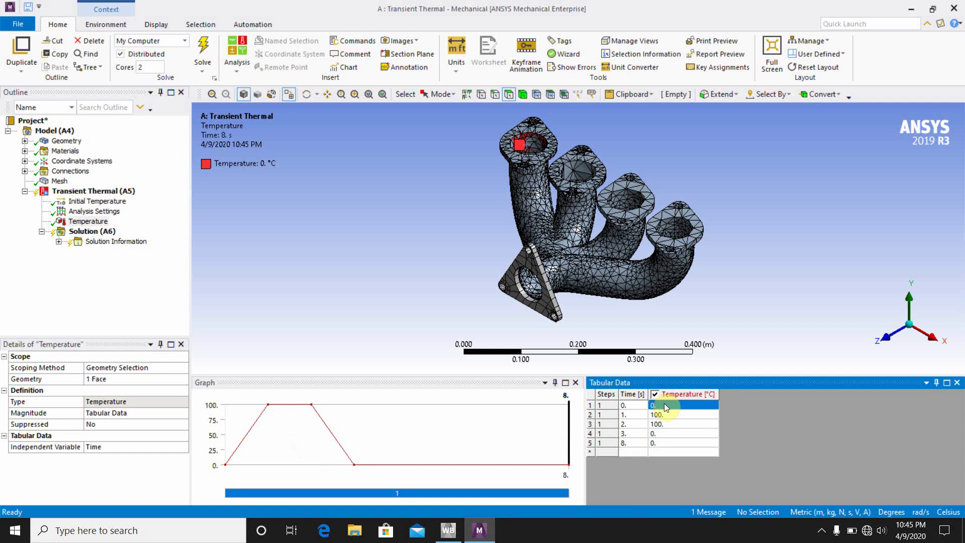
{"action": "type", "text": "22"}
Insert a second Temperature load in the transient thermal analysis, scoped to the inner cylindrical face of the second-highest flanged port.
{"action": "right_click", "coordinate": [89, 192]}
{"action": "mouse_move", "coordinate": [119, 201]}
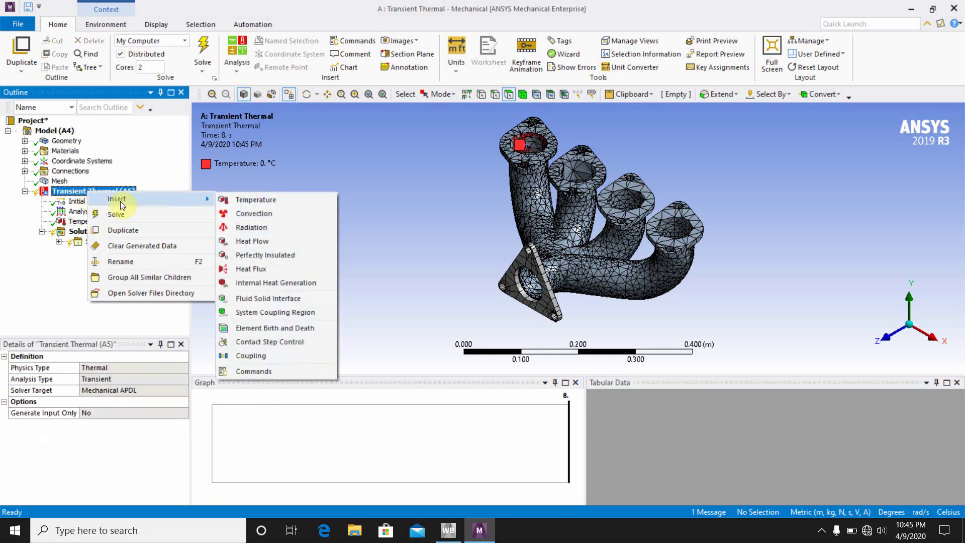
{"action": "left_click", "coordinate": [234, 196]}
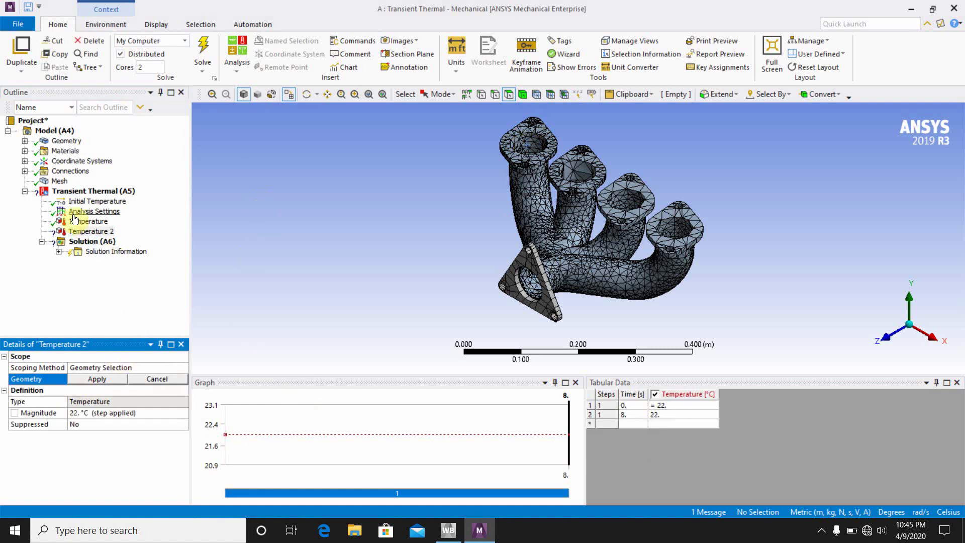
{"action": "left_click", "coordinate": [572, 172]}
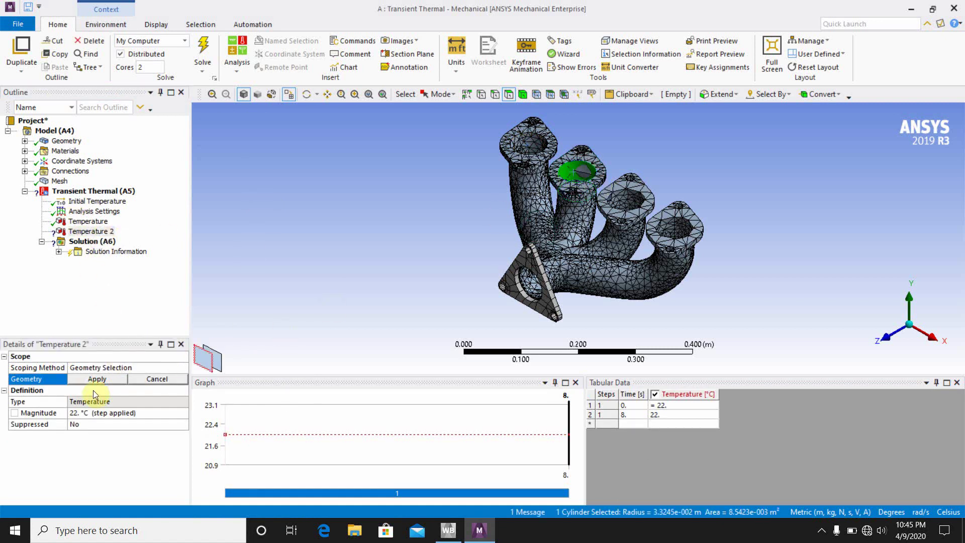
{"action": "left_click", "coordinate": [101, 378]}
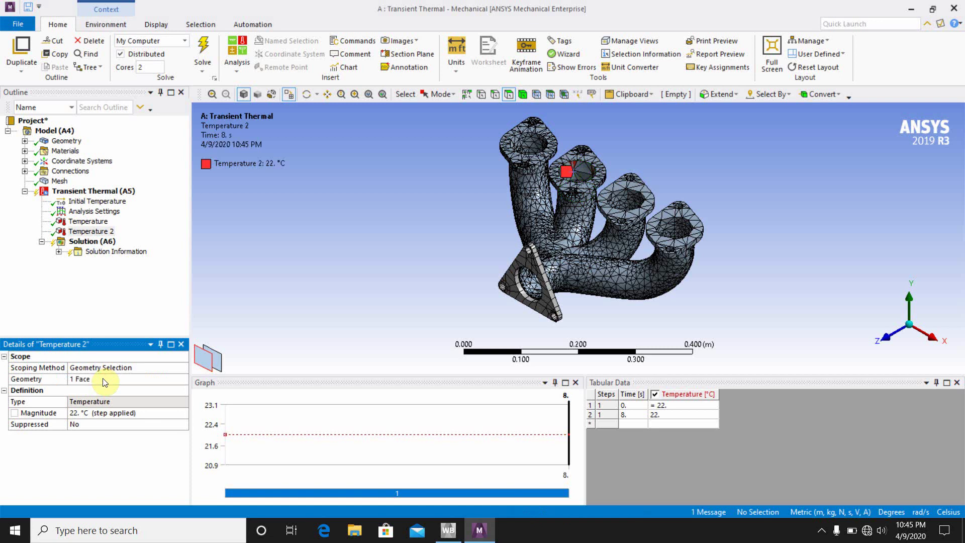
Define the second temperature load's magnitude as tabular data.
{"action": "left_click", "coordinate": [134, 416]}
{"action": "left_click", "coordinate": [184, 413]}
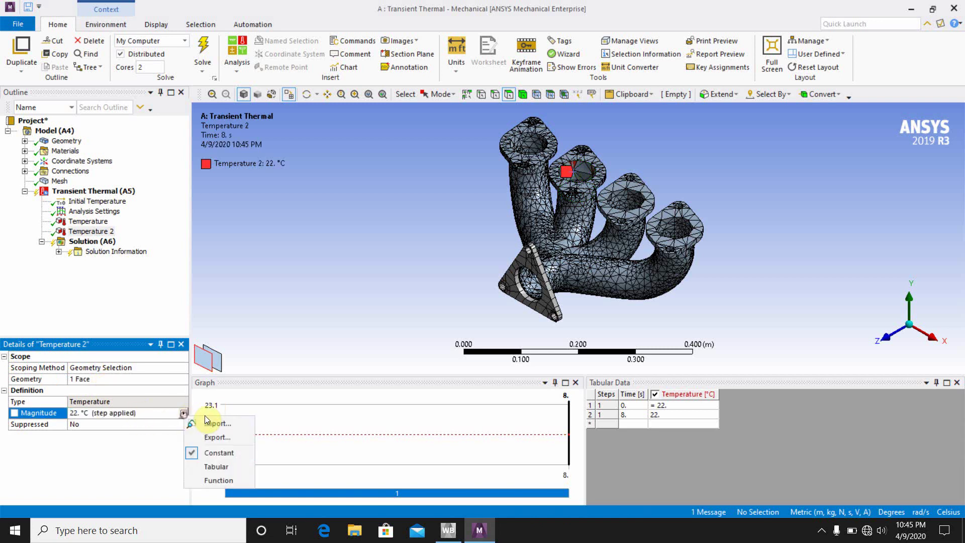
{"action": "left_click", "coordinate": [217, 467]}
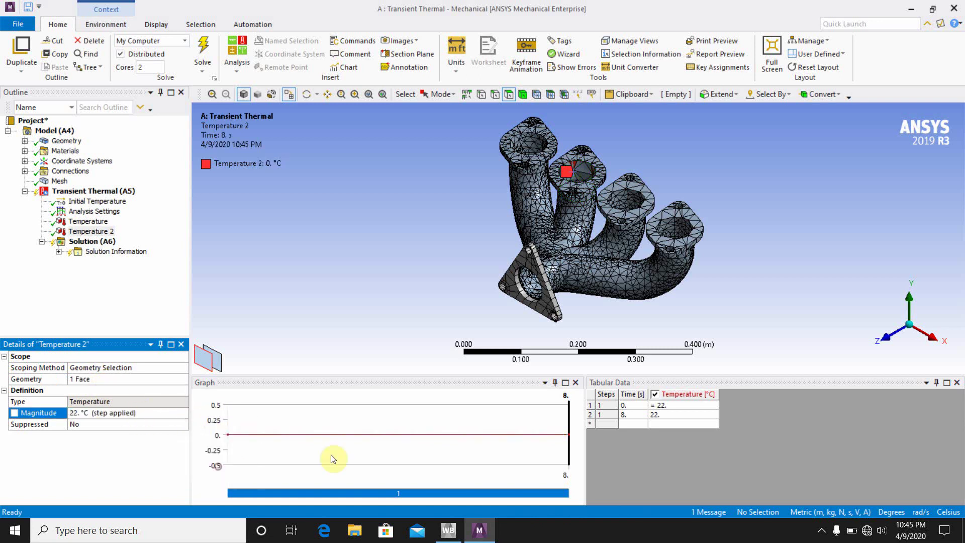
Add time points at 1, 2, 3, 4 and 5 s to the second temperature load's table.
{"action": "left_click", "coordinate": [628, 423]}
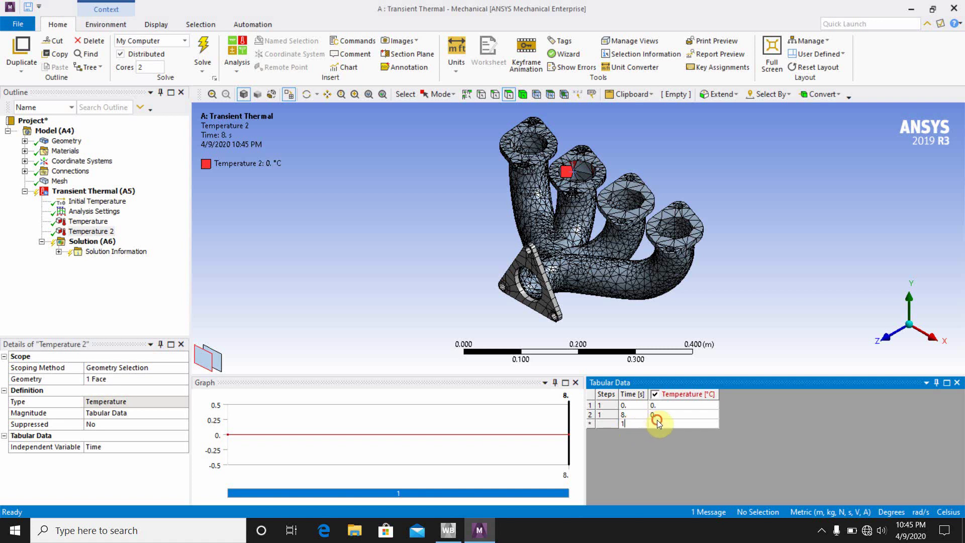
{"action": "type", "text": "1"}
{"action": "key", "text": "Return"}
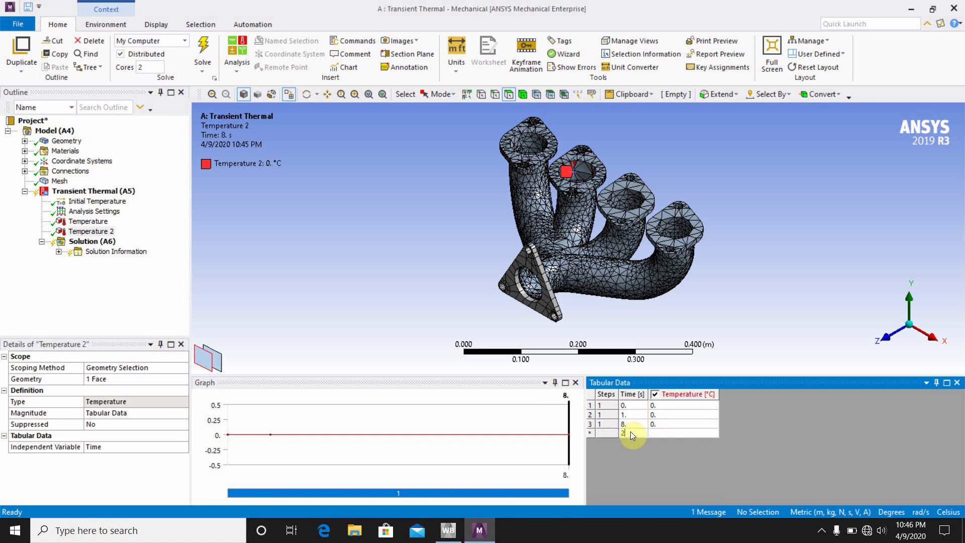
{"action": "type", "text": "2"}
{"action": "key", "text": "Return"}
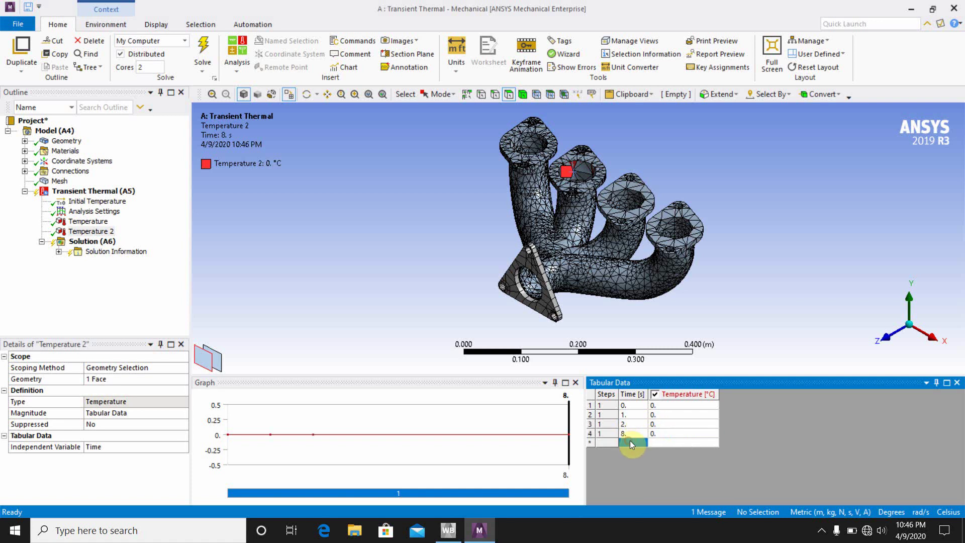
{"action": "type", "text": "3"}
{"action": "key", "text": "Return"}
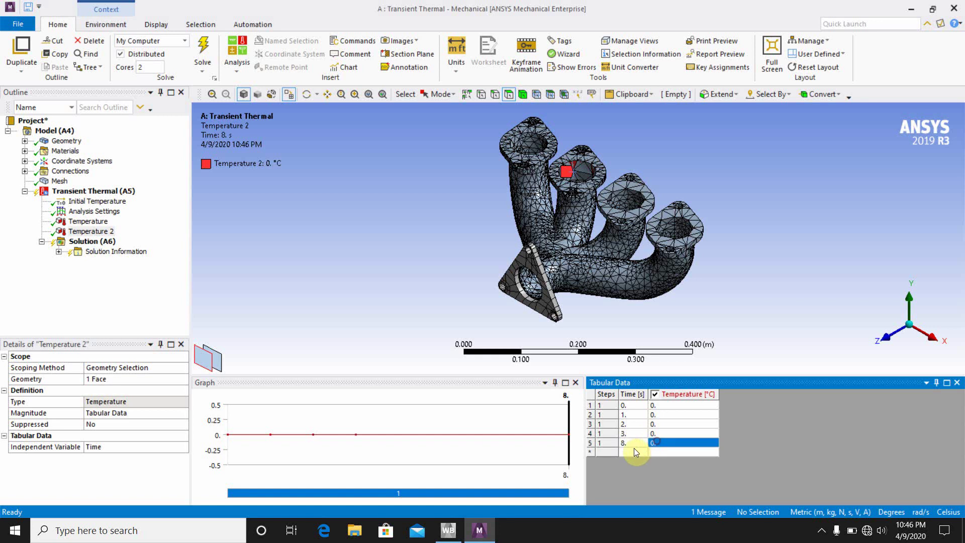
{"action": "left_click", "coordinate": [627, 452]}
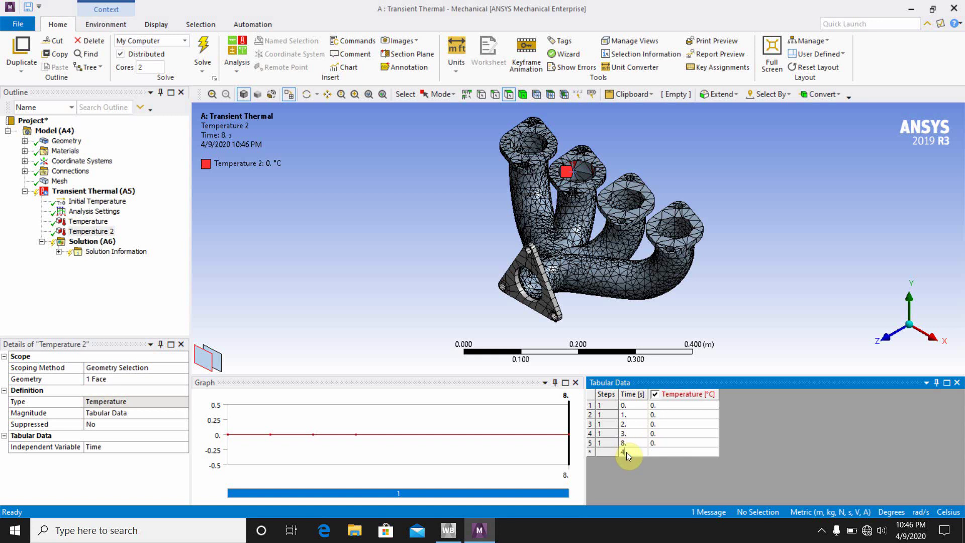
{"action": "left_click", "coordinate": [657, 450]}
{"action": "left_click", "coordinate": [626, 456]}
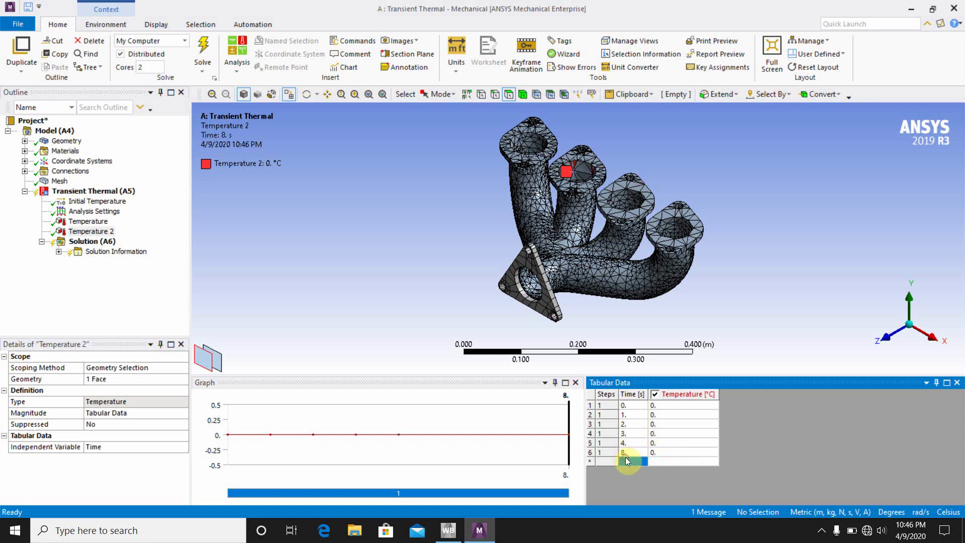
{"action": "type", "text": "5"}
{"action": "left_click", "coordinate": [660, 462]}
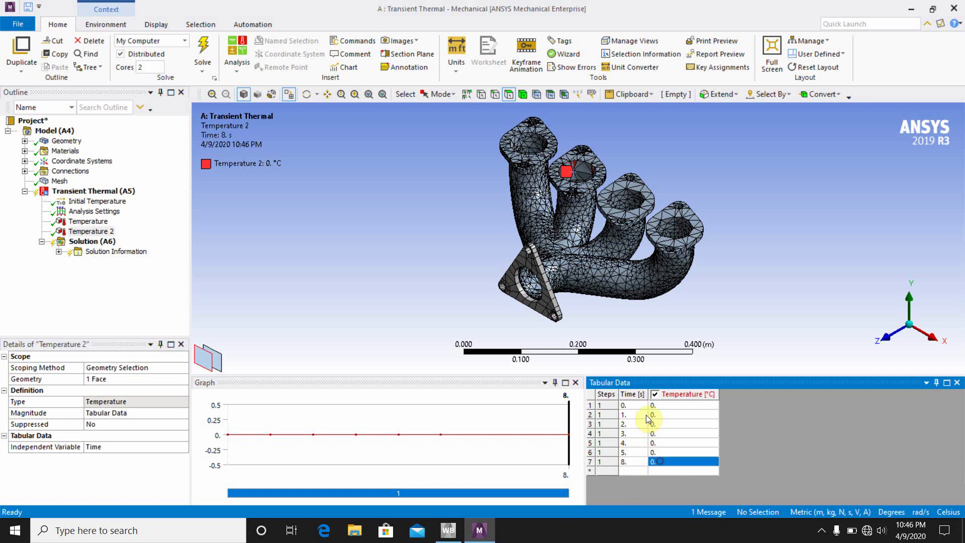
Set the second temperature load to 22 °C at 0, 1 and 2 s, and to 100 °C at 3 and 4 s.
{"action": "left_click", "coordinate": [661, 405]}
{"action": "type", "text": "22"}
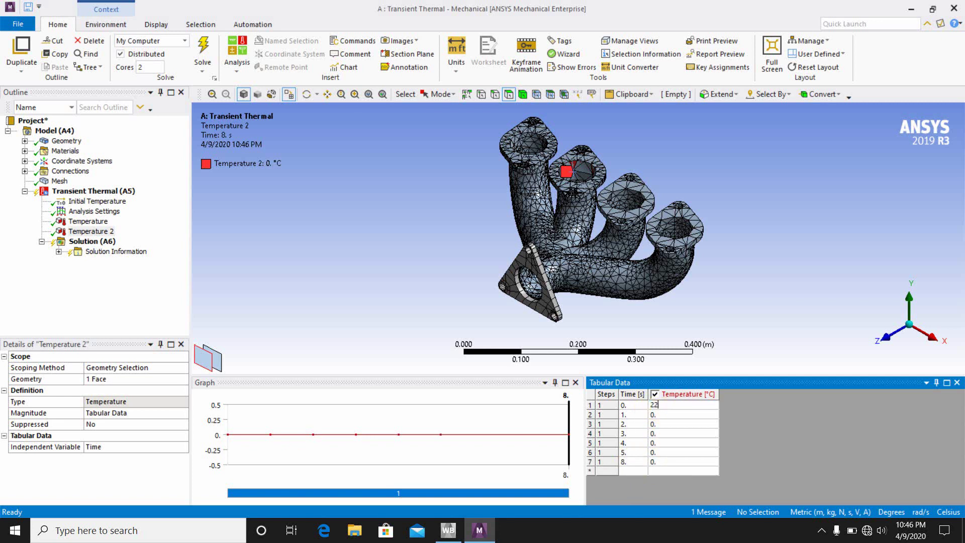
{"action": "left_click", "coordinate": [661, 414]}
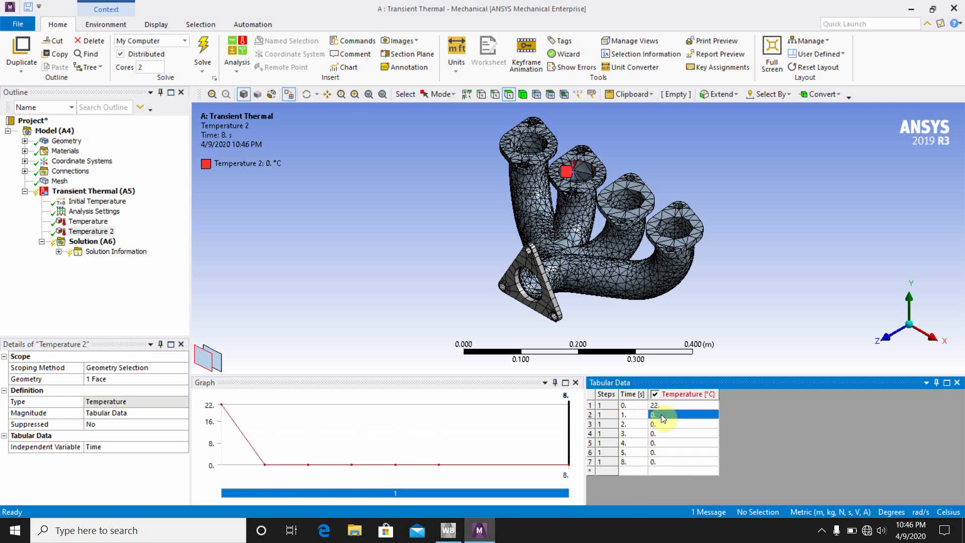
{"action": "type", "text": "22"}
{"action": "left_click", "coordinate": [675, 425]}
{"action": "type", "text": "22"}
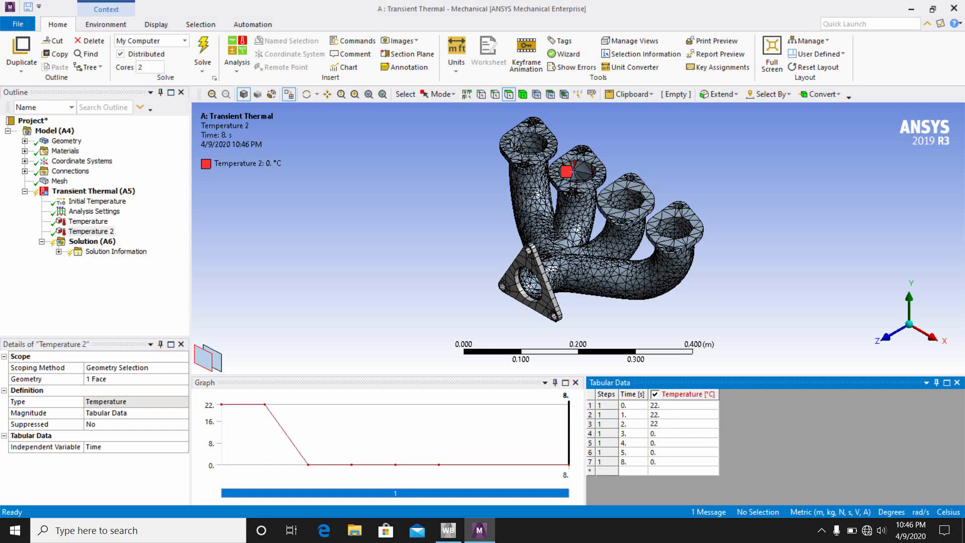
{"action": "left_click", "coordinate": [663, 435]}
{"action": "type", "text": "100"}
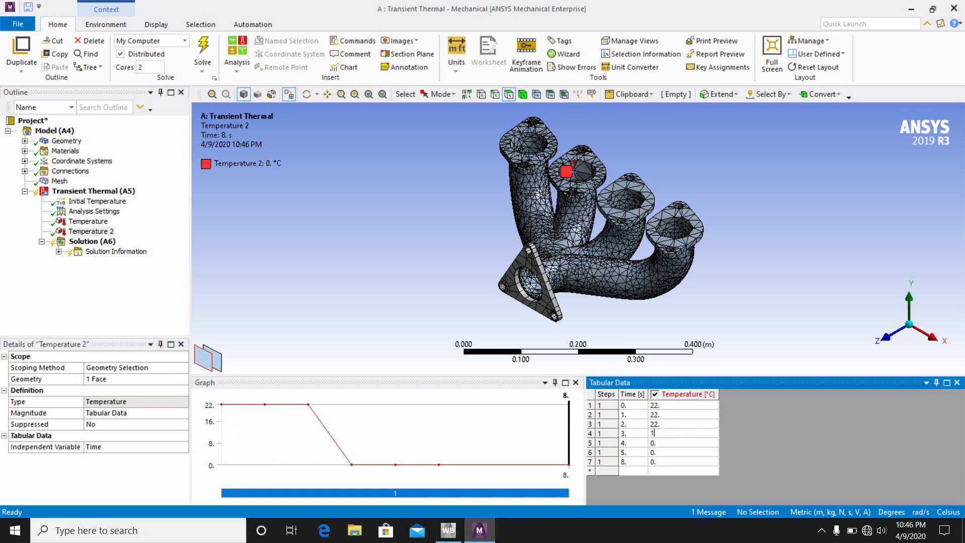
{"action": "left_click", "coordinate": [664, 444]}
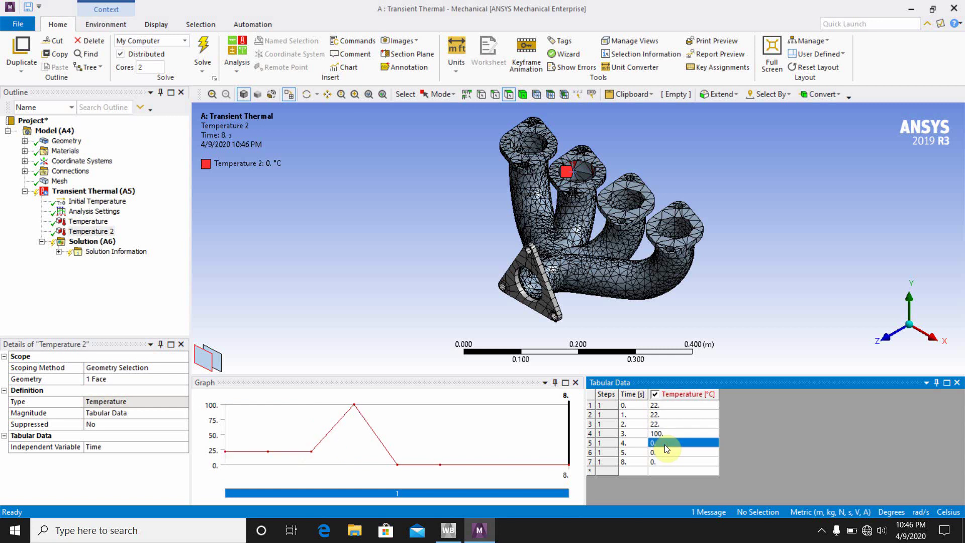
{"action": "type", "text": "2"}
{"action": "key", "text": "BackSpace"}
{"action": "type", "text": "100"}
Insert a third Temperature load in the transient thermal analysis, scoped to the inner cylindrical face of the third-highest flanged port.
{"action": "right_click", "coordinate": [112, 192]}
{"action": "mouse_move", "coordinate": [134, 198]}
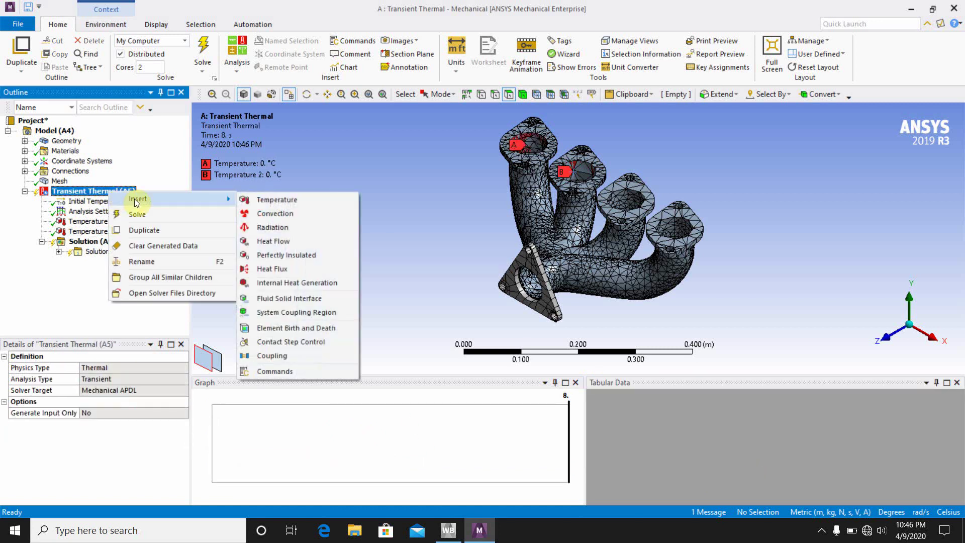
{"action": "left_click", "coordinate": [273, 200]}
{"action": "left_click", "coordinate": [623, 199]}
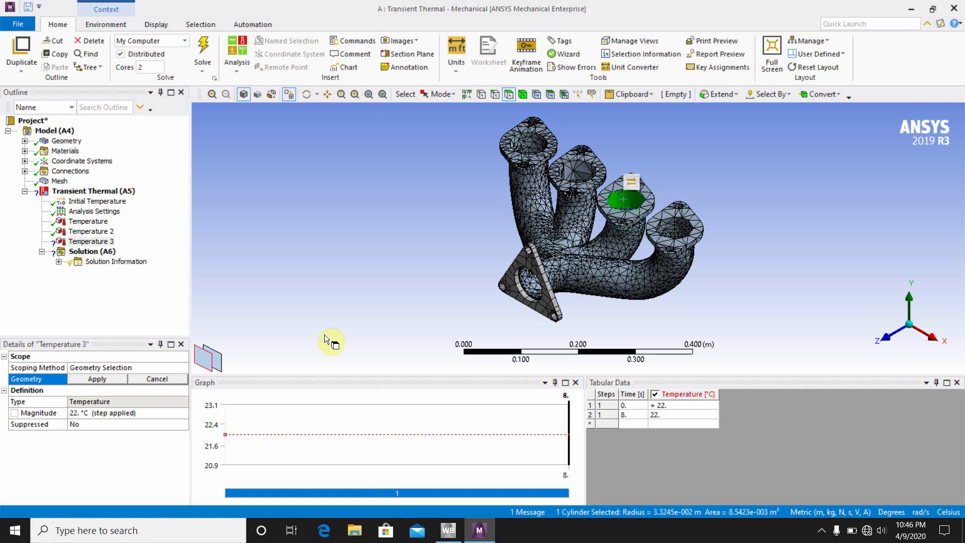
{"action": "left_click", "coordinate": [100, 379]}
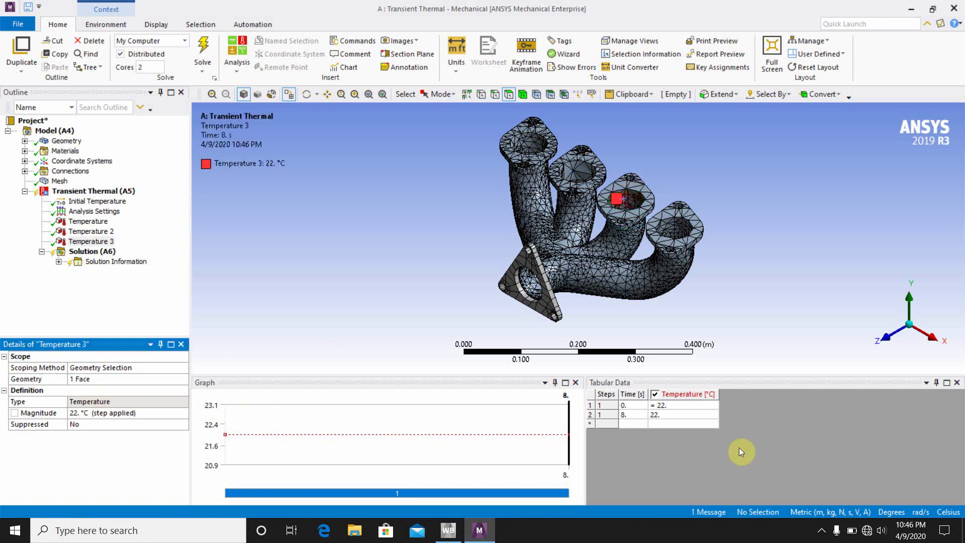
Define the third temperature load's magnitude as tabular data.
{"action": "left_click", "coordinate": [141, 412]}
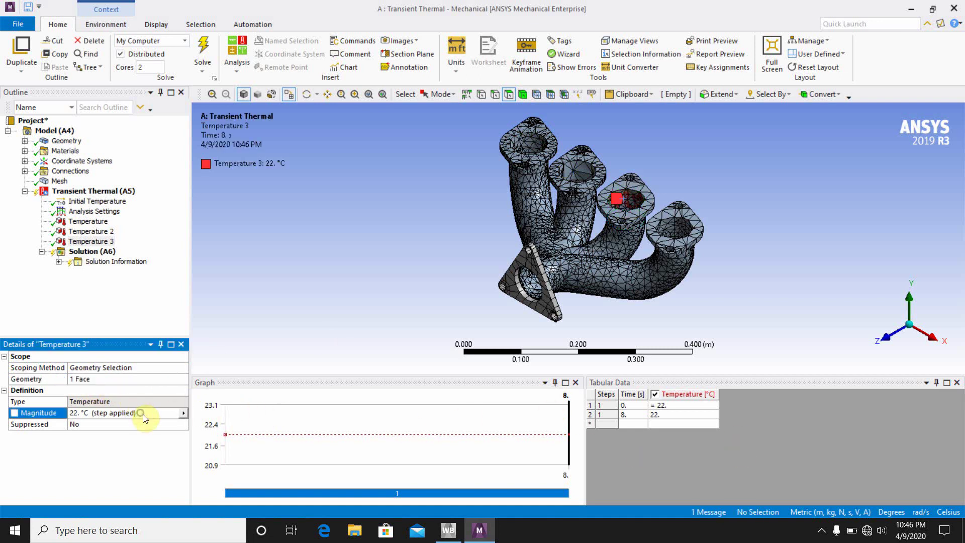
{"action": "left_click", "coordinate": [183, 413]}
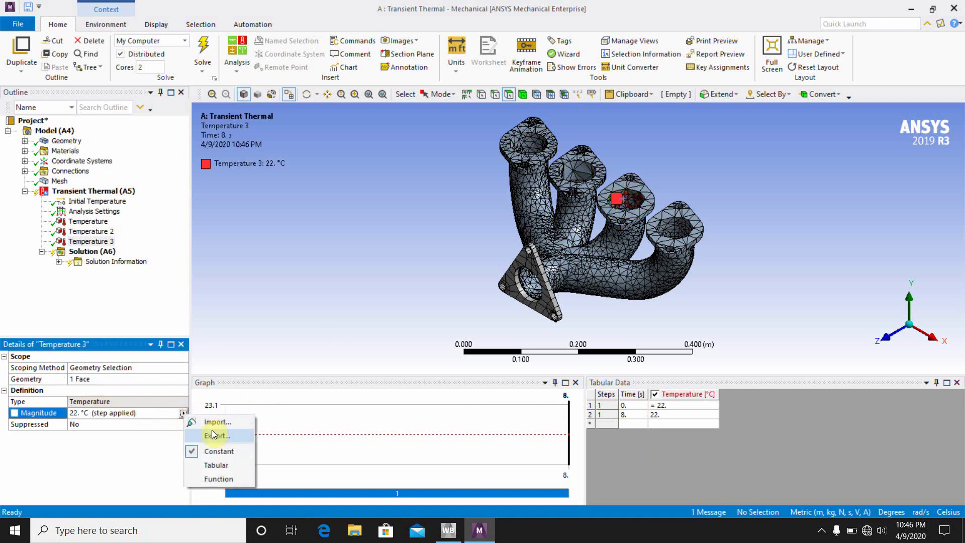
{"action": "left_click", "coordinate": [216, 465]}
Add time points at 1, 2, 3, 4, 5, 6 and 7 s to the third temperature load's table.
{"action": "left_click", "coordinate": [634, 424]}
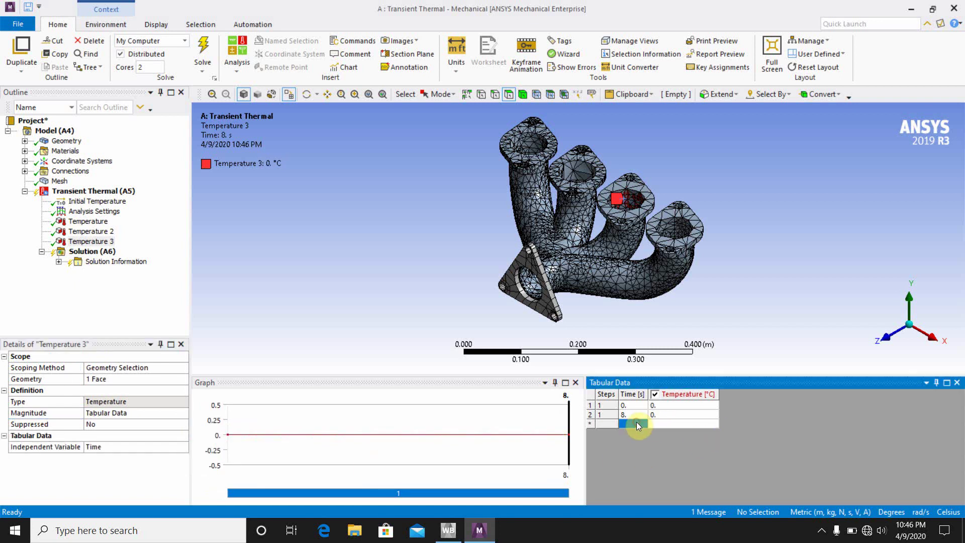
{"action": "type", "text": "1"}
{"action": "key", "text": "Return"}
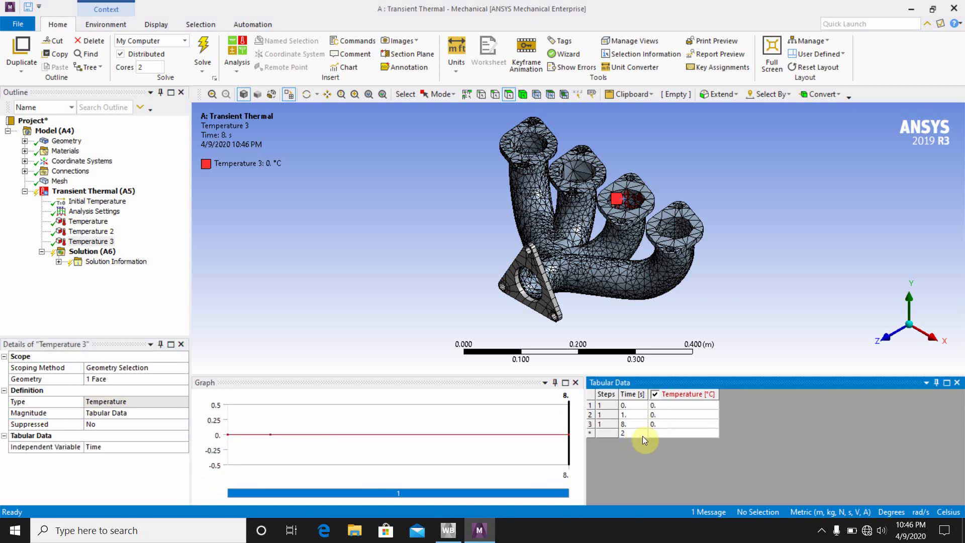
{"action": "key", "text": "Return"}
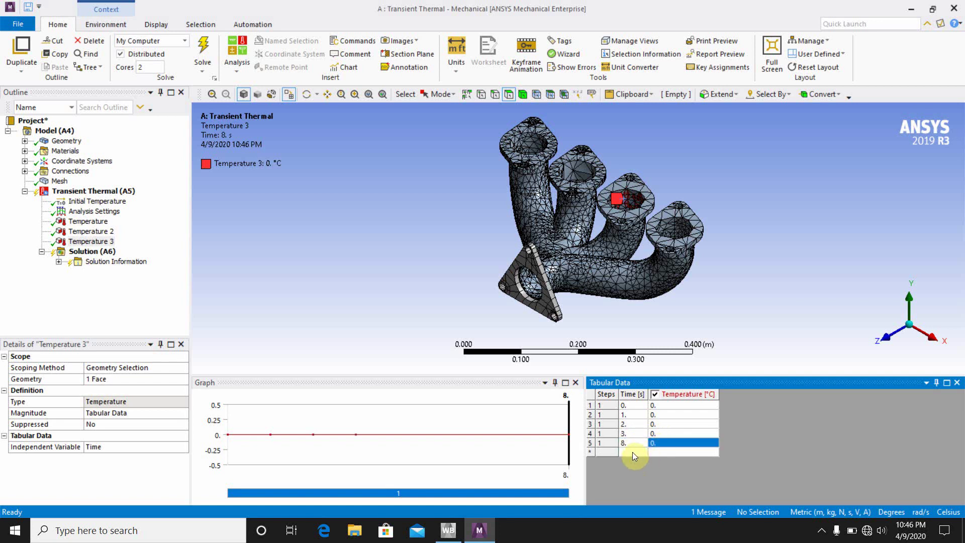
{"action": "left_click", "coordinate": [632, 451]}
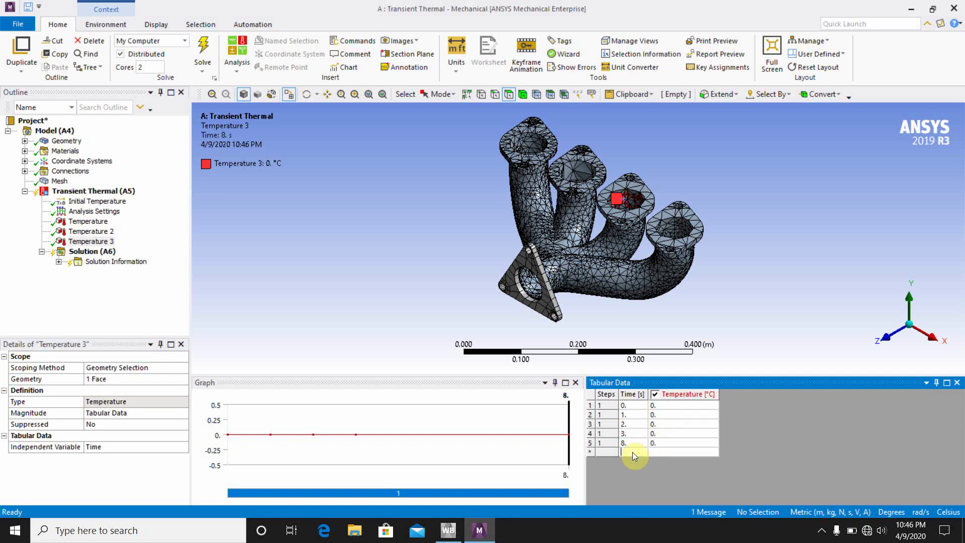
{"action": "key", "text": "Return"}
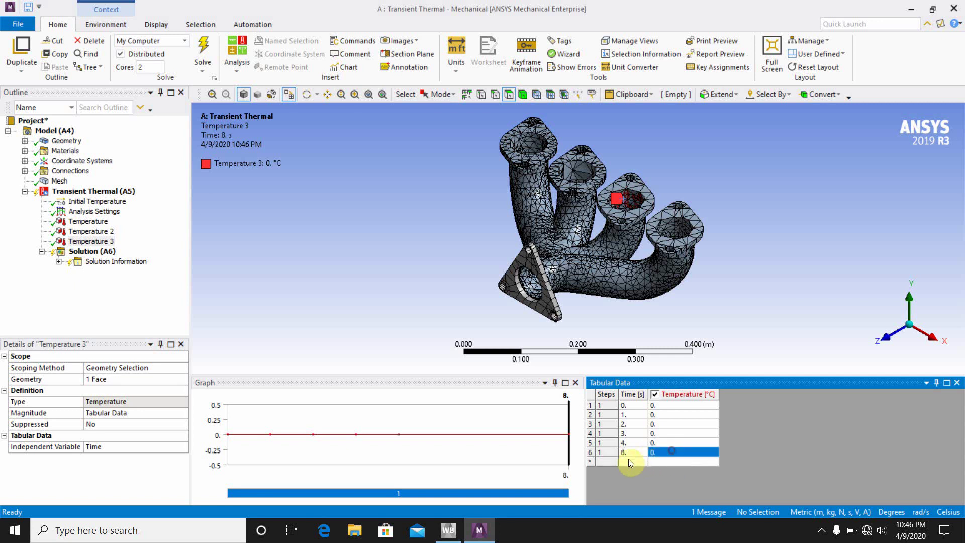
{"action": "type", "text": "5"}
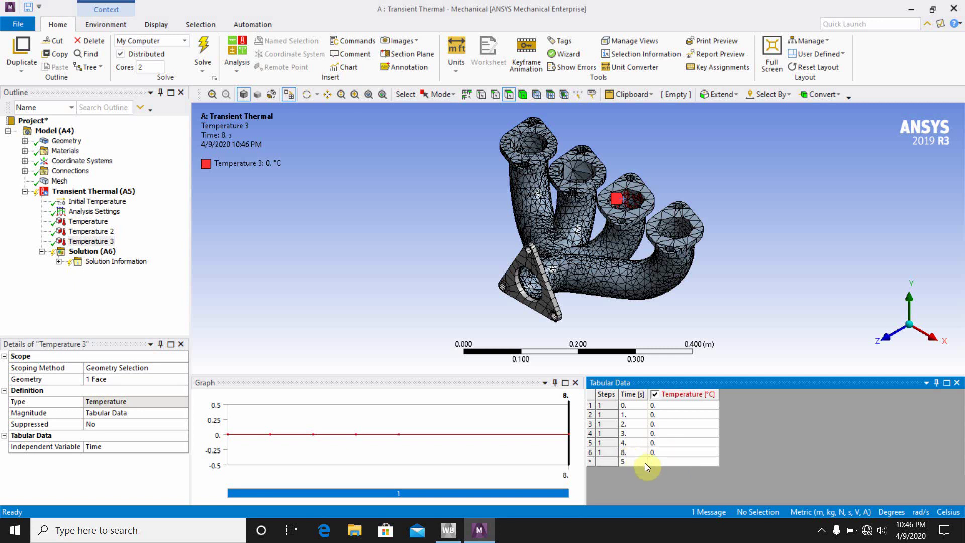
{"action": "key", "text": "Return"}
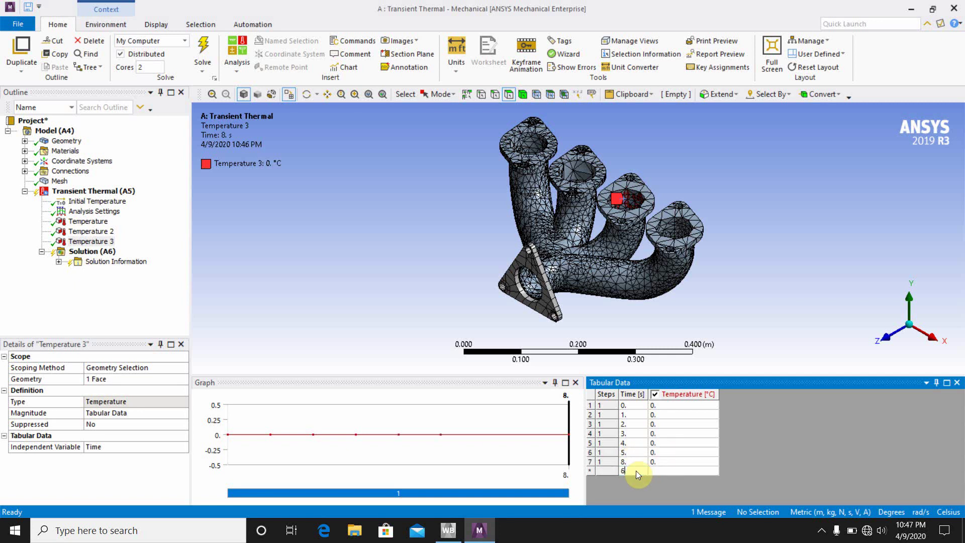
{"action": "type", "text": "6"}
{"action": "key", "text": "Return"}
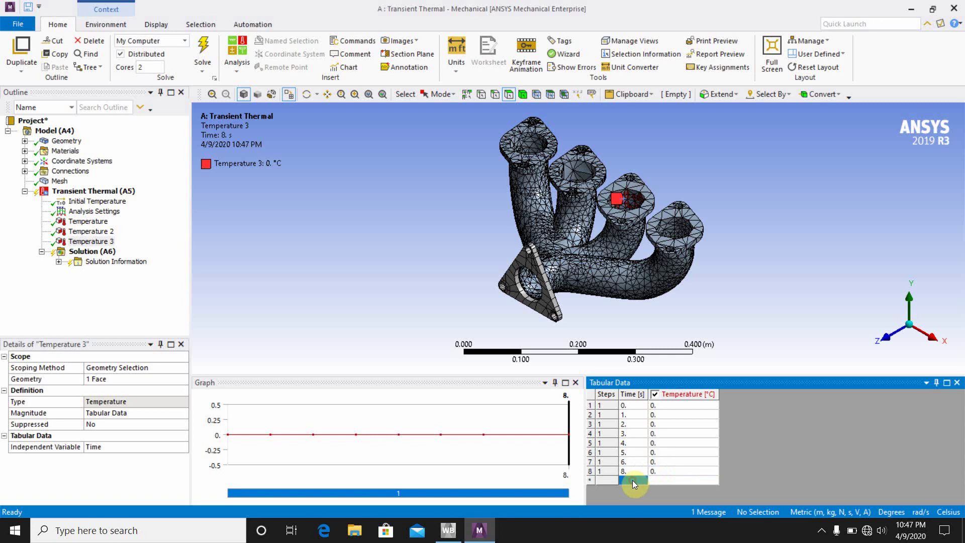
{"action": "type", "text": "7"}
{"action": "key", "text": "Return"}
Set the third temperature load to 22 °C at 0, 1, 2, 3 and 4 s.
{"action": "left_click", "coordinate": [659, 405]}
{"action": "type", "text": "2"}
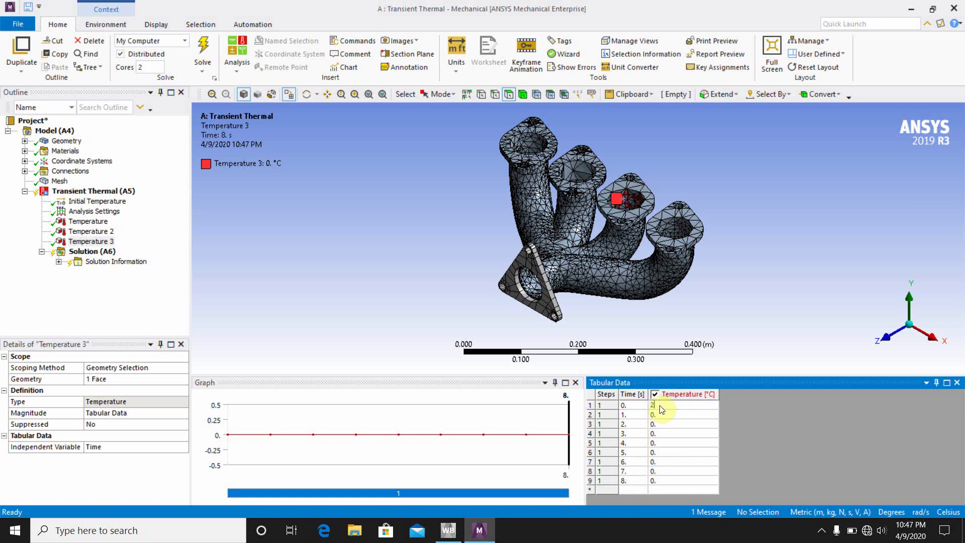
{"action": "type", "text": "2"}
{"action": "left_click", "coordinate": [678, 414]}
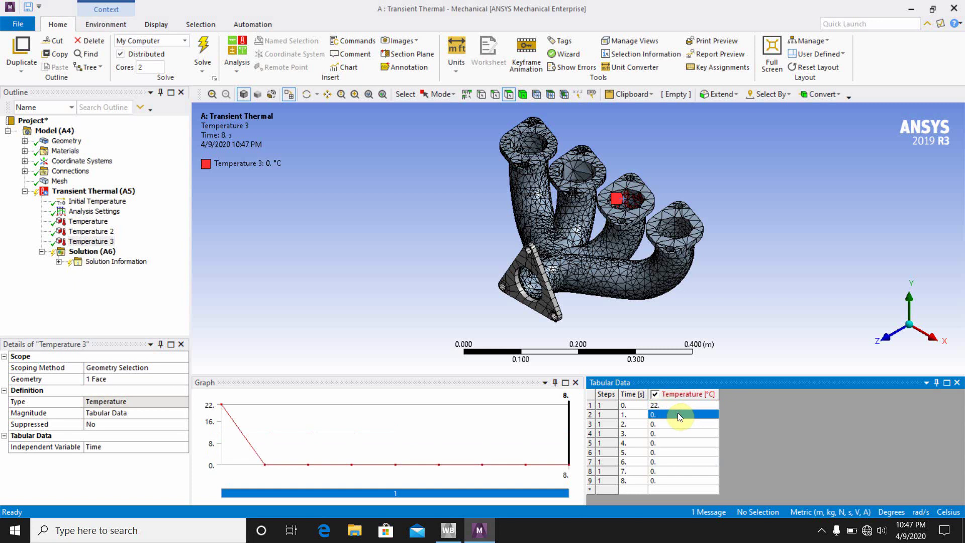
{"action": "type", "text": "22"}
{"action": "left_click", "coordinate": [674, 424]}
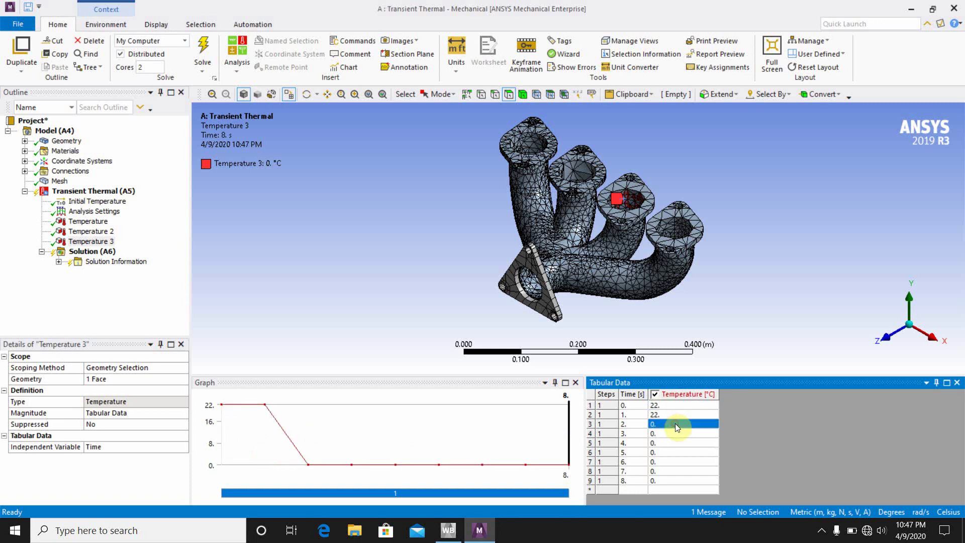
{"action": "type", "text": "22"}
{"action": "left_click", "coordinate": [669, 433]}
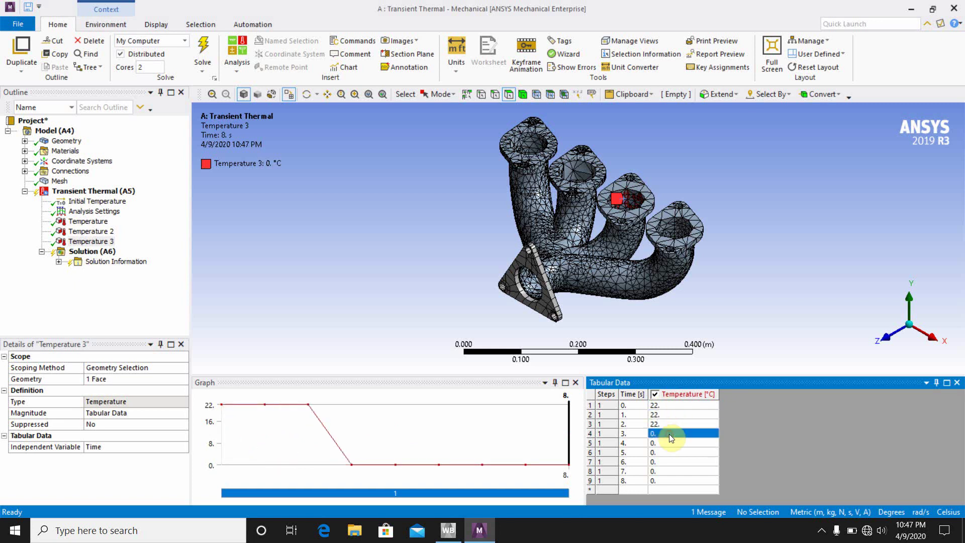
{"action": "type", "text": "22"}
{"action": "left_click", "coordinate": [670, 442]}
{"action": "type", "text": "22"}
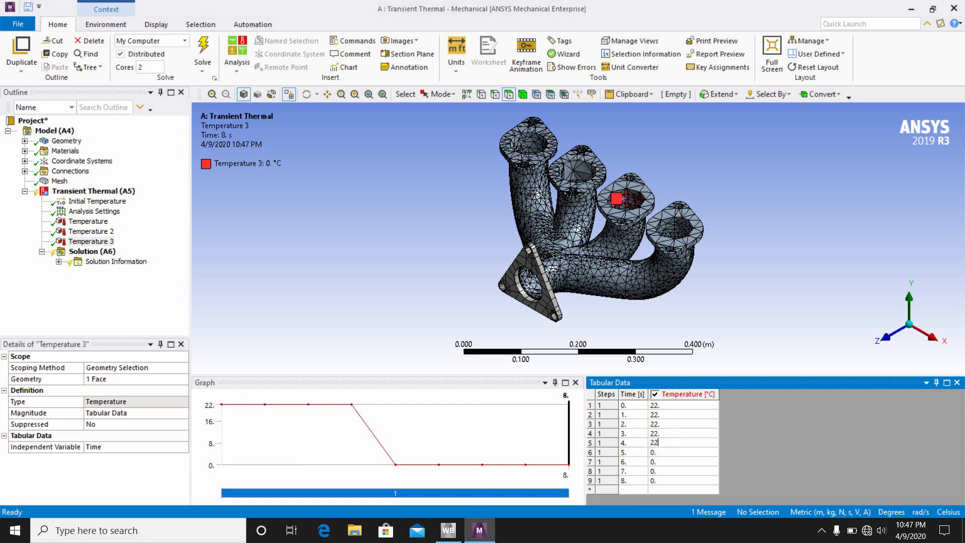
Set the third temperature load to 100 °C at 5 and 6 s.
{"action": "left_click", "coordinate": [662, 454]}
{"action": "type", "text": "100"}
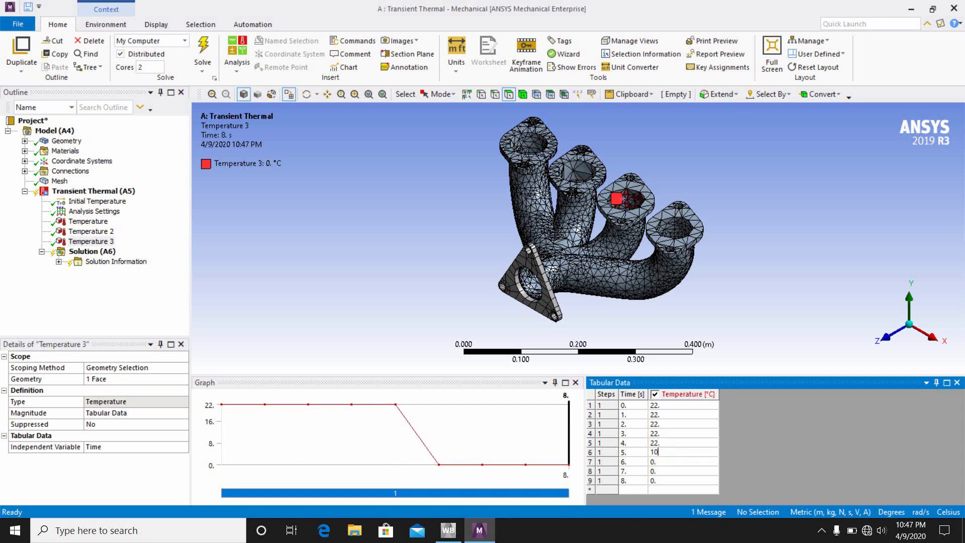
{"action": "left_click", "coordinate": [659, 461]}
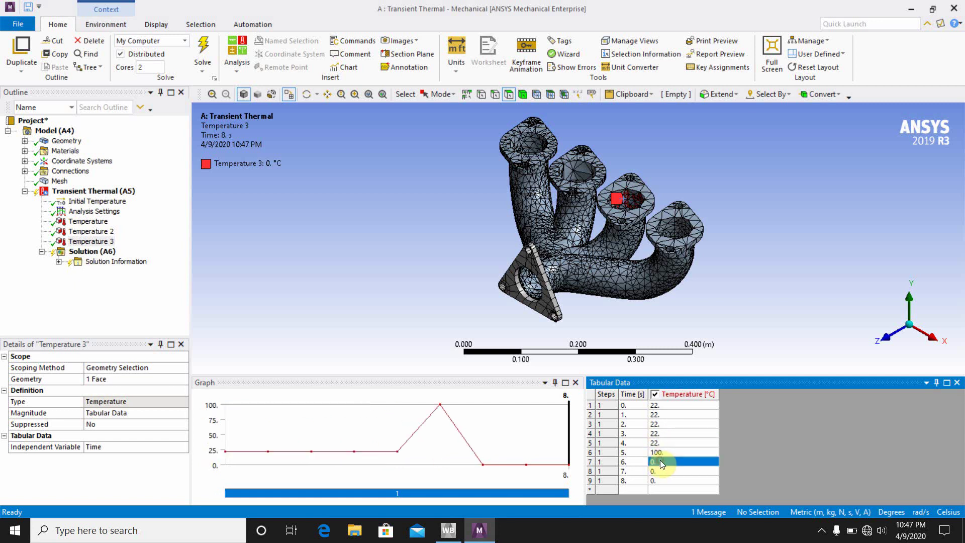
{"action": "type", "text": "100"}
Insert a fourth Temperature load in the transient thermal analysis, scoped to the inner cylindrical face of the lowest flanged port.
{"action": "left_click", "coordinate": [95, 192]}
{"action": "right_click", "coordinate": [101, 193]}
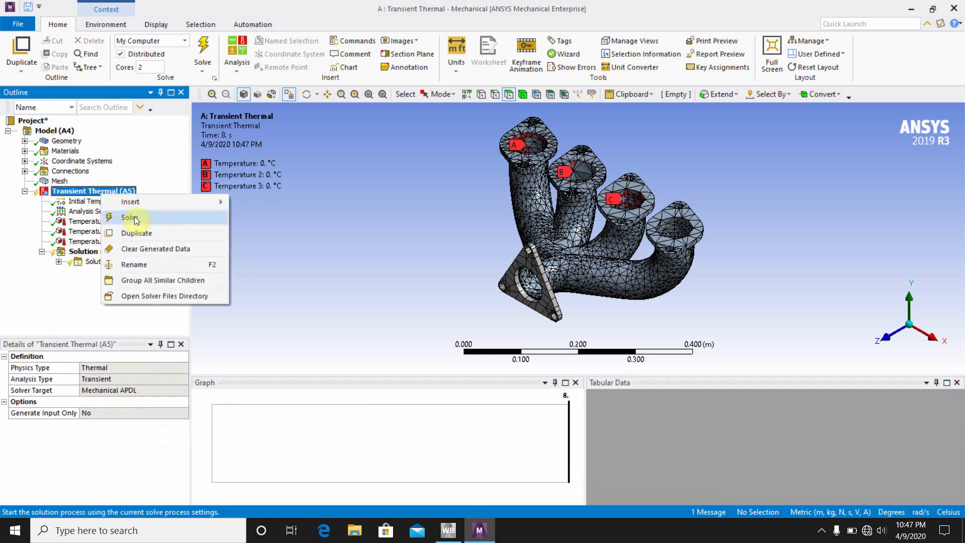
{"action": "mouse_move", "coordinate": [134, 204]}
{"action": "left_click", "coordinate": [270, 205]}
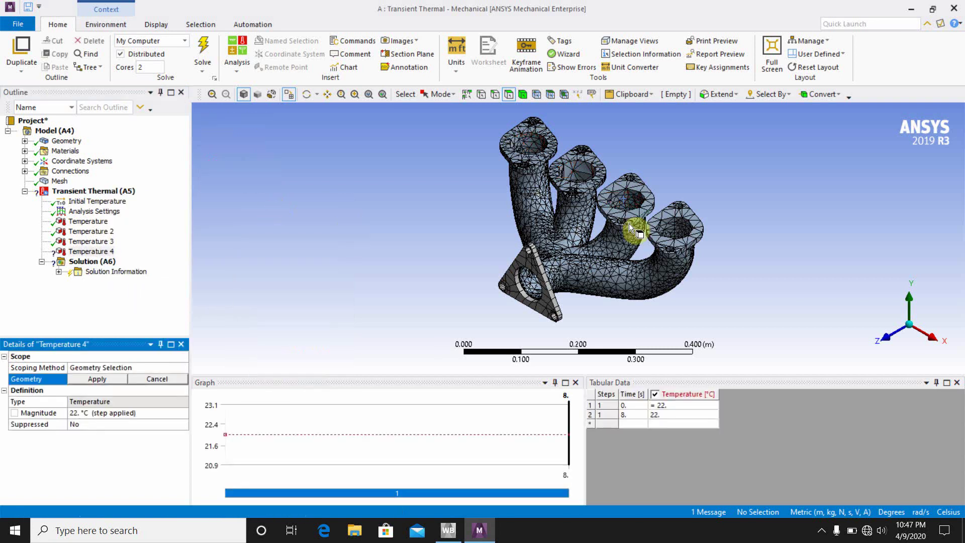
{"action": "left_click", "coordinate": [663, 226]}
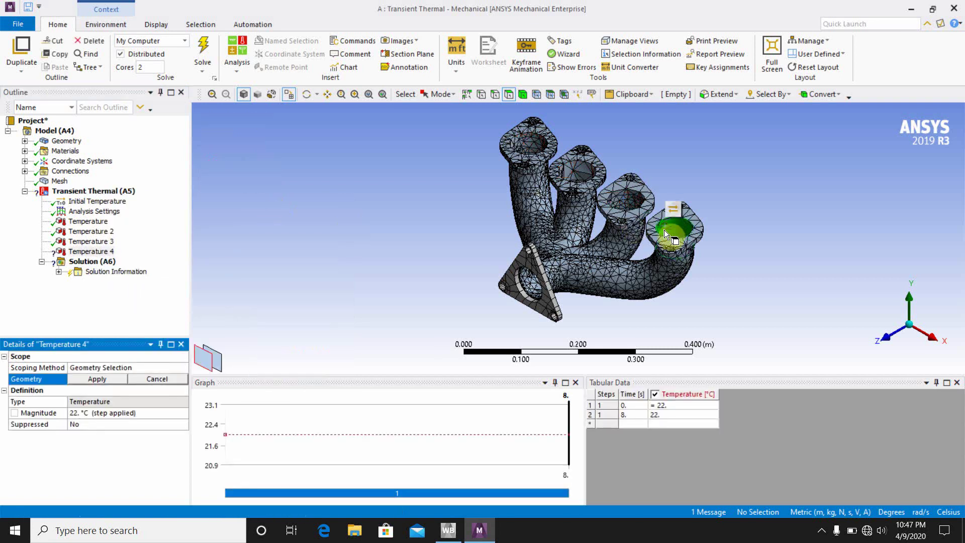
{"action": "left_click", "coordinate": [93, 380]}
Define the fourth temperature load's magnitude as tabular data.
{"action": "left_click", "coordinate": [125, 418]}
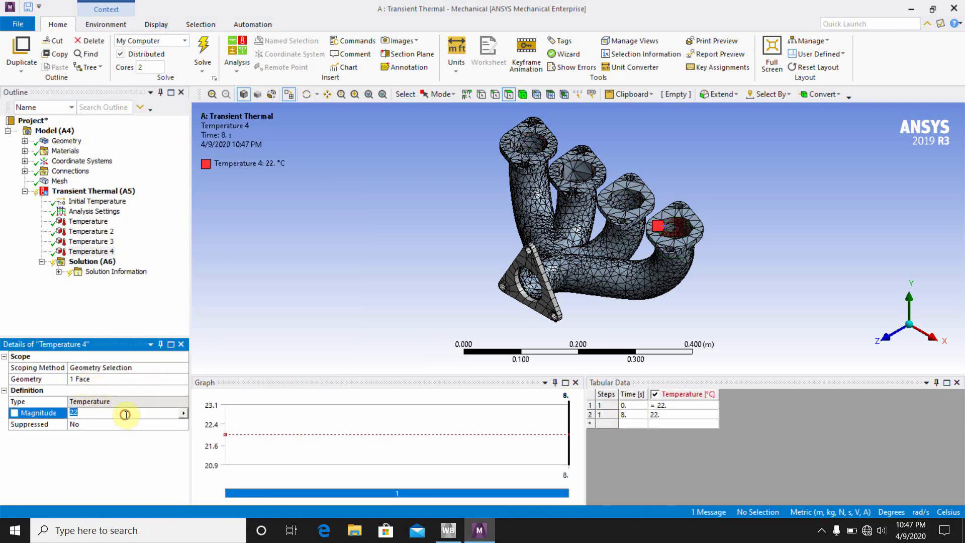
{"action": "right_click", "coordinate": [125, 417]}
{"action": "left_click", "coordinate": [182, 414]}
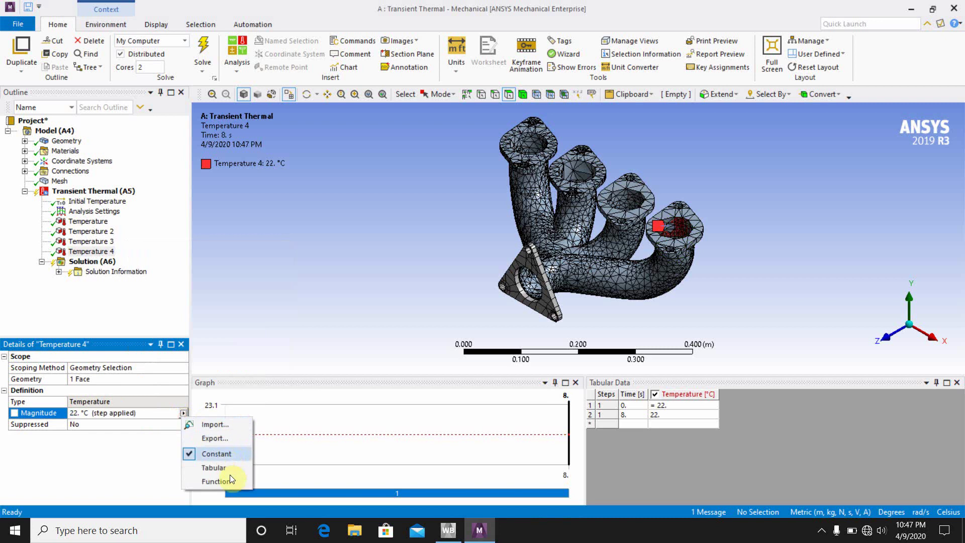
{"action": "left_click", "coordinate": [216, 468]}
Add time points at 1, 2, 3, 4, 5, 6 and 7 s to the fourth temperature load's table.
{"action": "left_click", "coordinate": [616, 423]}
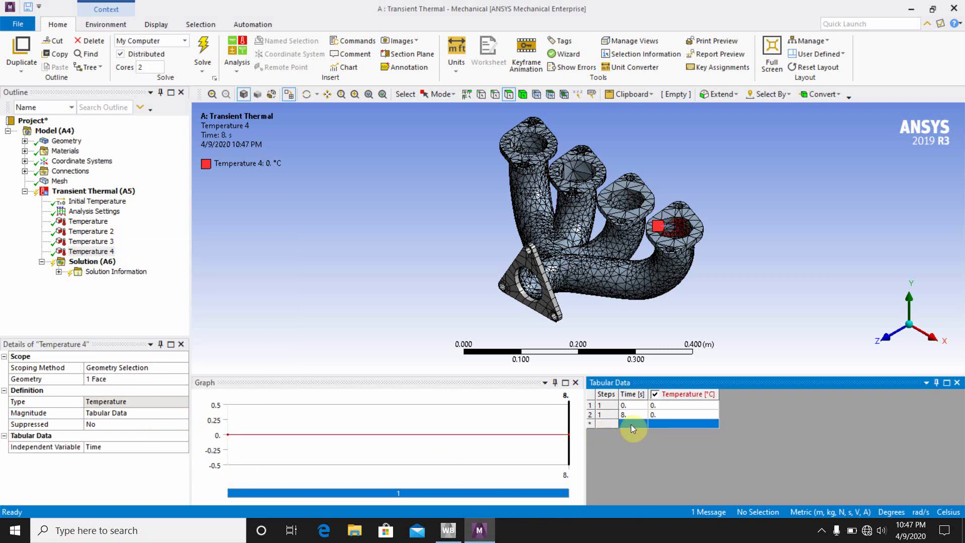
{"action": "type", "text": "1"}
{"action": "key", "text": "Return"}
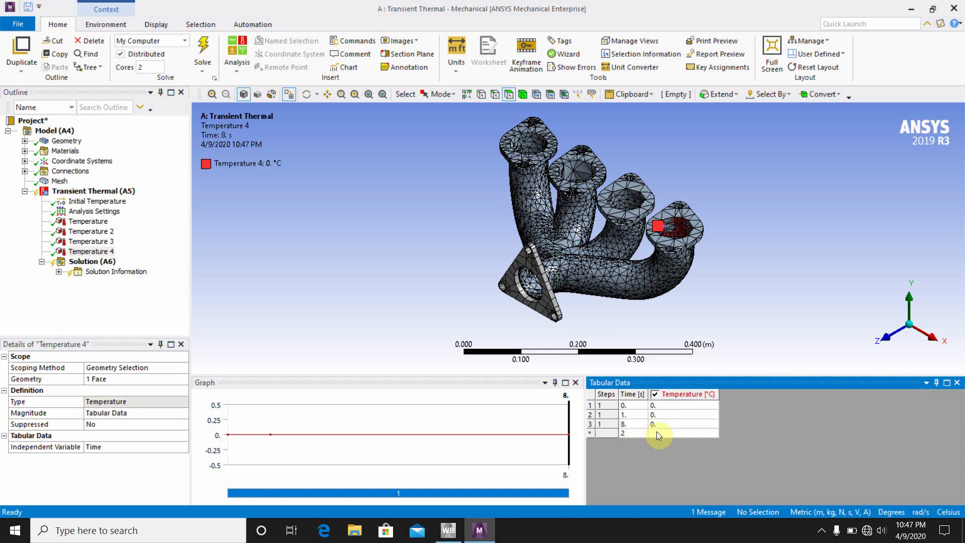
{"action": "key", "text": "Return"}
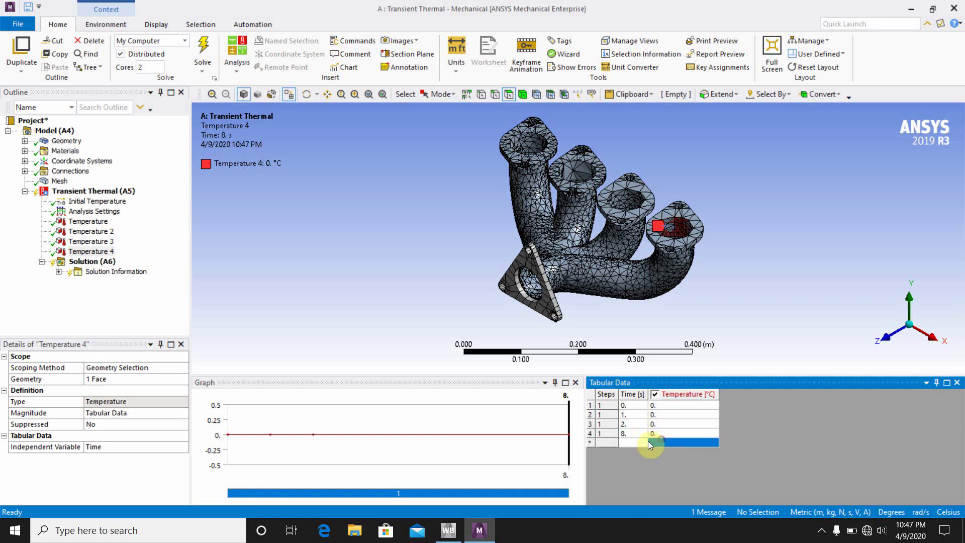
{"action": "left_click", "coordinate": [637, 443]}
{"action": "key", "text": "Return"}
{"action": "left_click", "coordinate": [635, 453]}
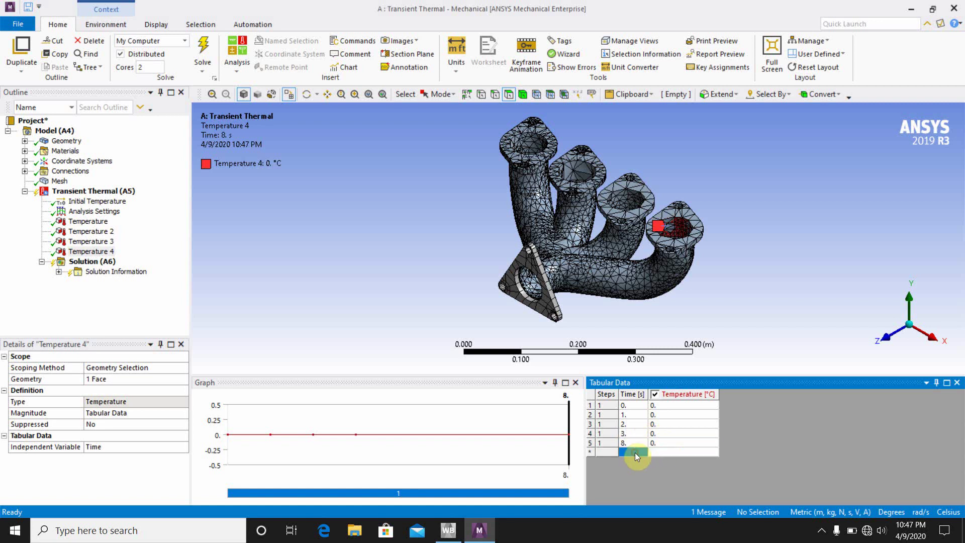
{"action": "type", "text": "4"}
{"action": "key", "text": "Return"}
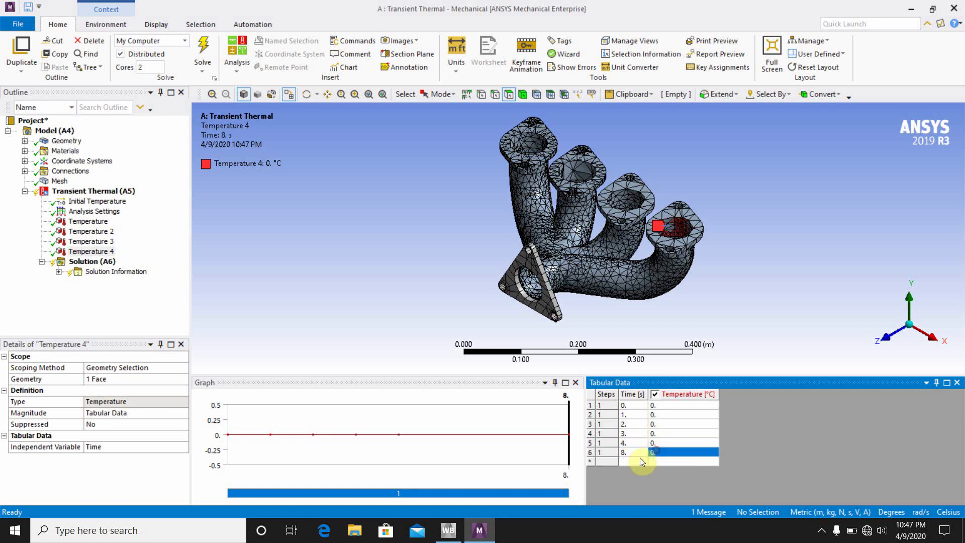
{"action": "left_click", "coordinate": [635, 462]}
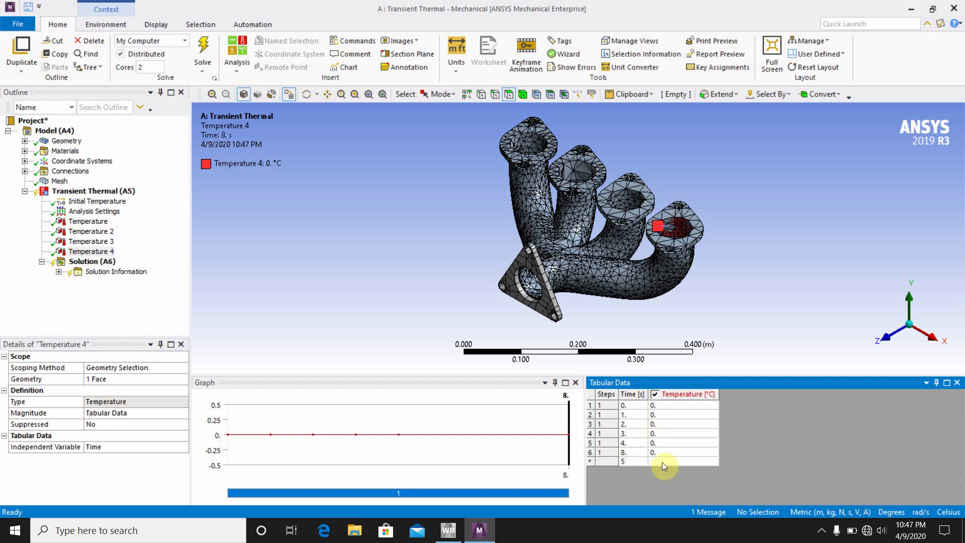
{"action": "type", "text": "5"}
{"action": "key", "text": "Return"}
{"action": "left_click", "coordinate": [624, 469]}
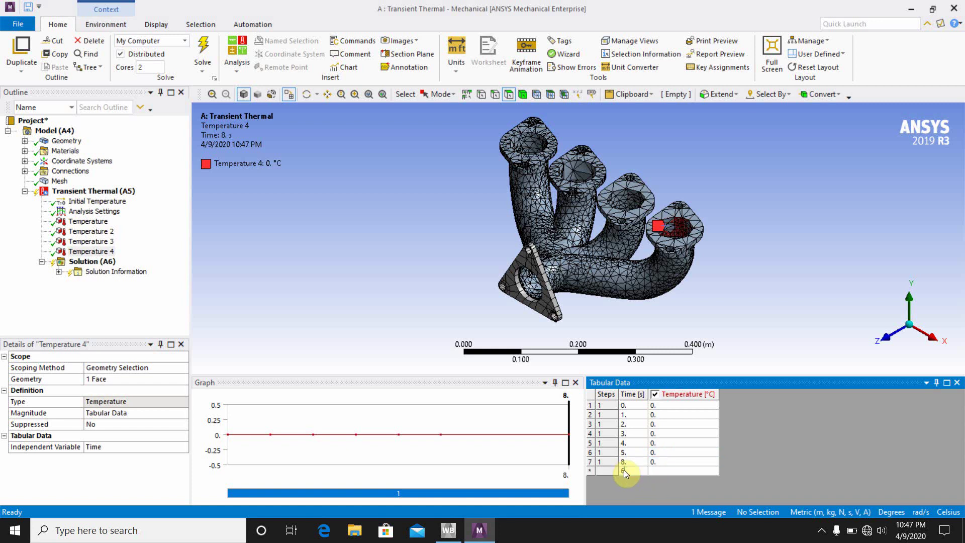
{"action": "key", "text": "Return"}
{"action": "left_click", "coordinate": [632, 478]}
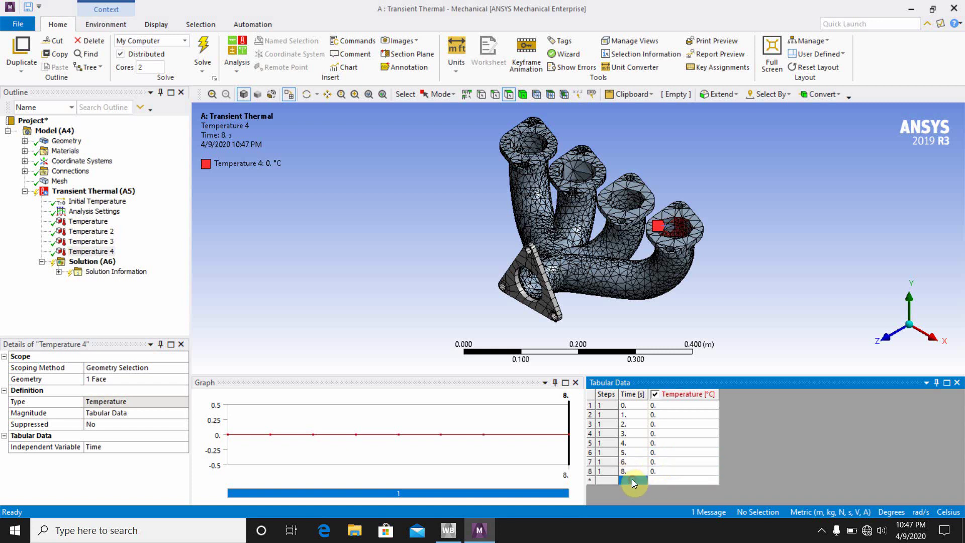
{"action": "left_click", "coordinate": [652, 477]}
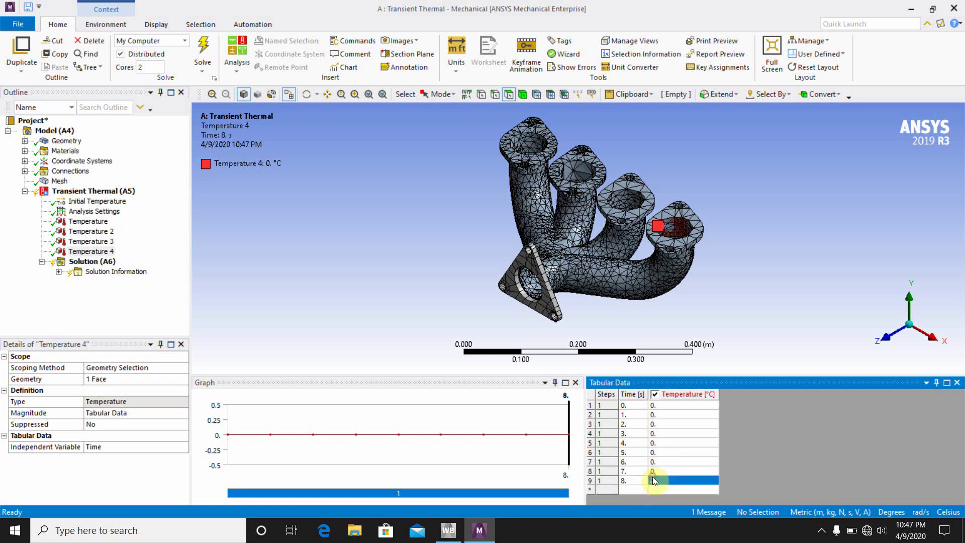
Set the fourth temperature load to 22 °C at 0, 1, 2, 3, 4, 5 and 6 s.
{"action": "left_click", "coordinate": [662, 406]}
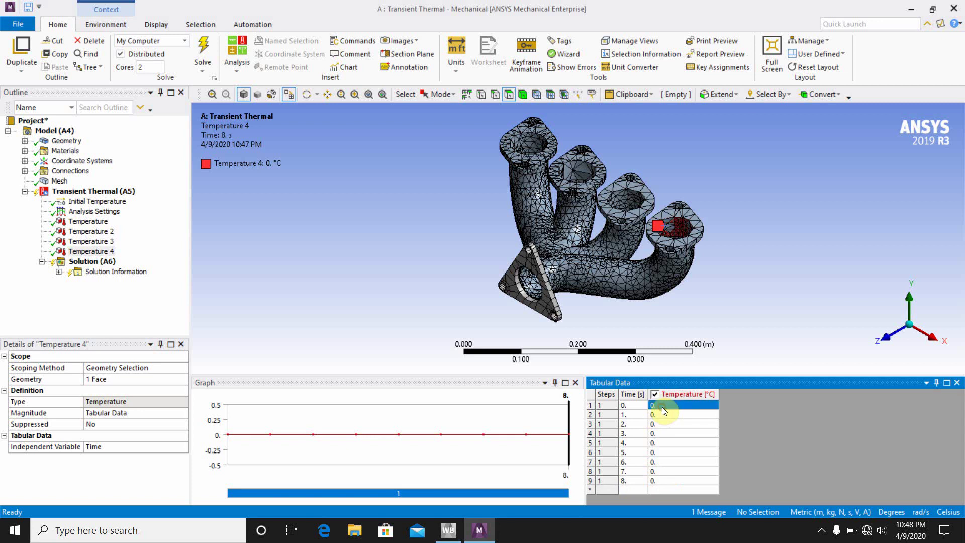
{"action": "type", "text": "22"}
{"action": "left_click", "coordinate": [665, 416]}
{"action": "type", "text": "22"}
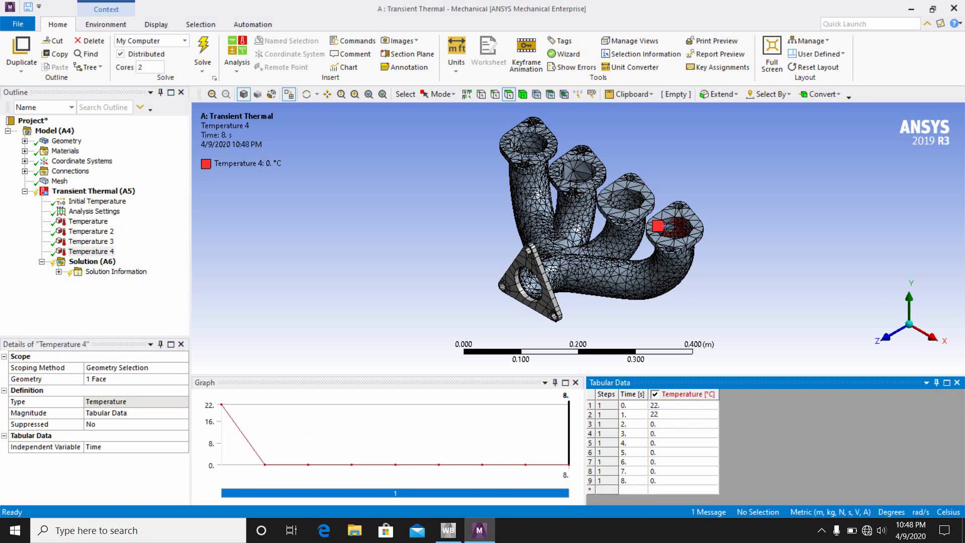
{"action": "left_click", "coordinate": [666, 424]}
{"action": "type", "text": "22"}
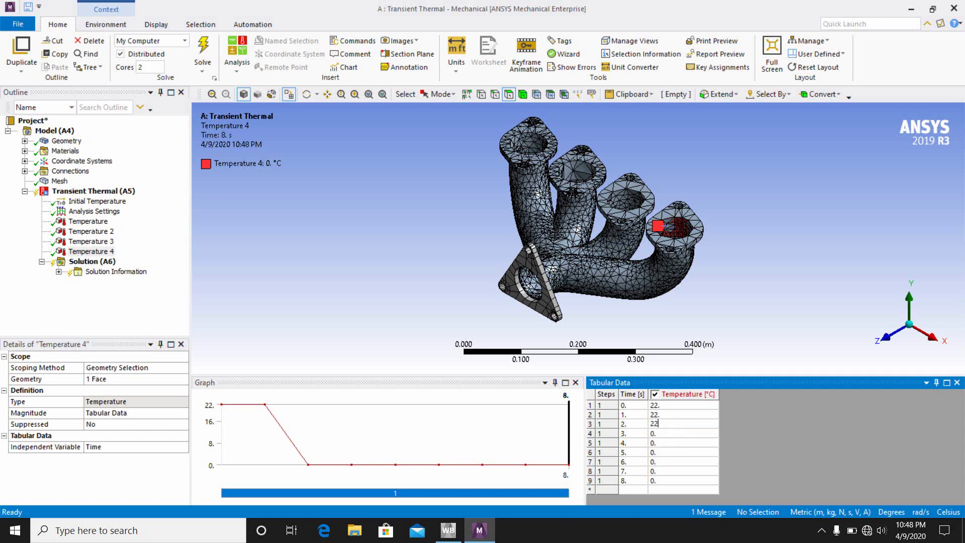
{"action": "left_click", "coordinate": [664, 433]}
{"action": "type", "text": "22"}
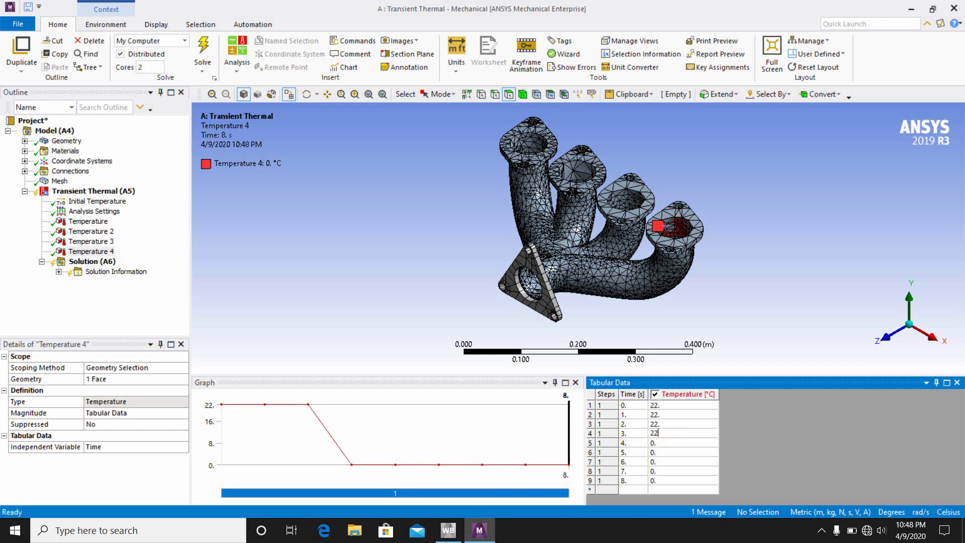
{"action": "left_click", "coordinate": [664, 442]}
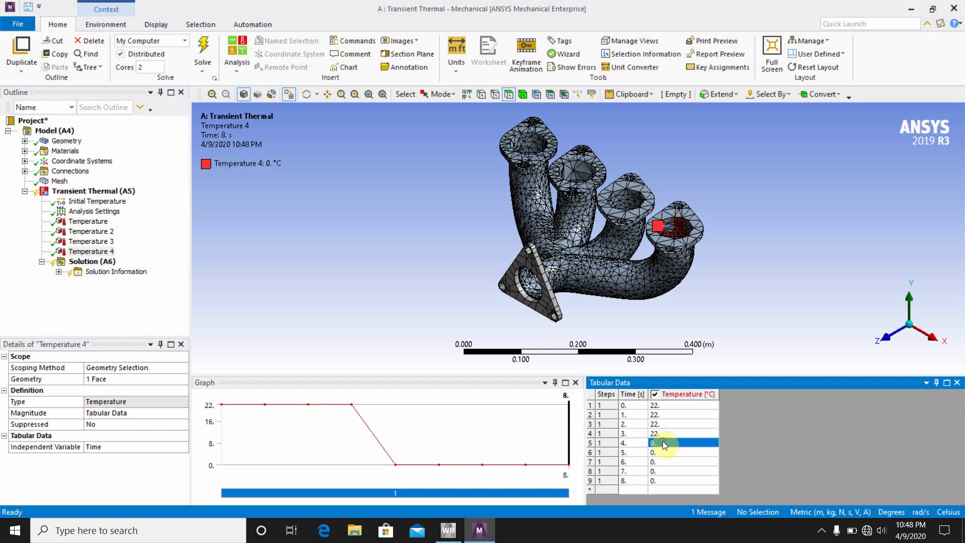
{"action": "type", "text": "22"}
{"action": "left_click", "coordinate": [660, 454]}
{"action": "type", "text": "22"}
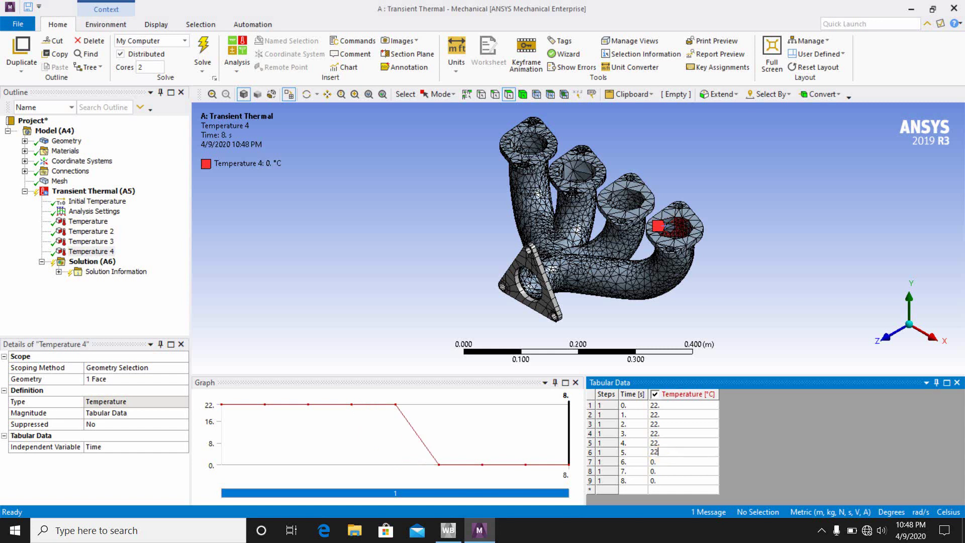
{"action": "left_click", "coordinate": [660, 463]}
{"action": "type", "text": "22"}
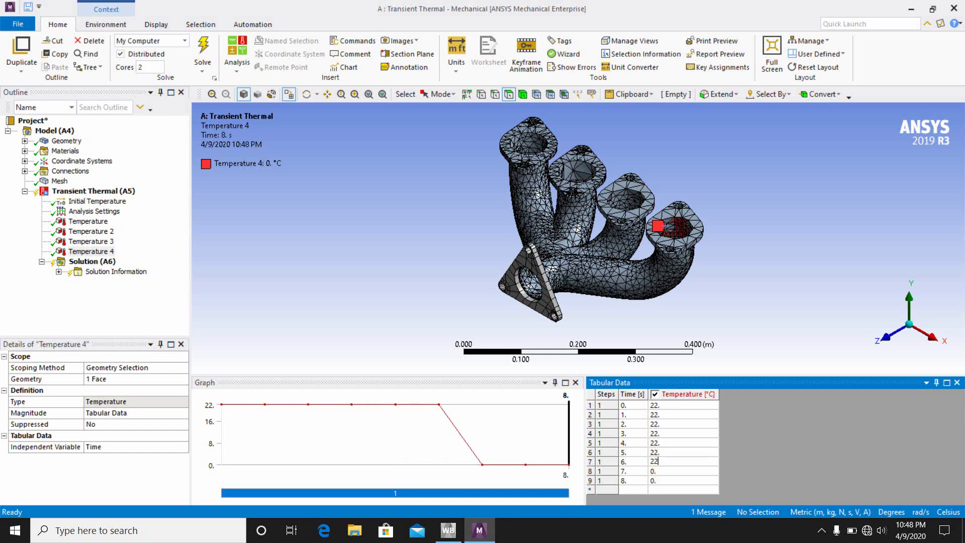
Set the fourth temperature load to 100 °C at 7 and 8 s.
{"action": "left_click", "coordinate": [661, 473]}
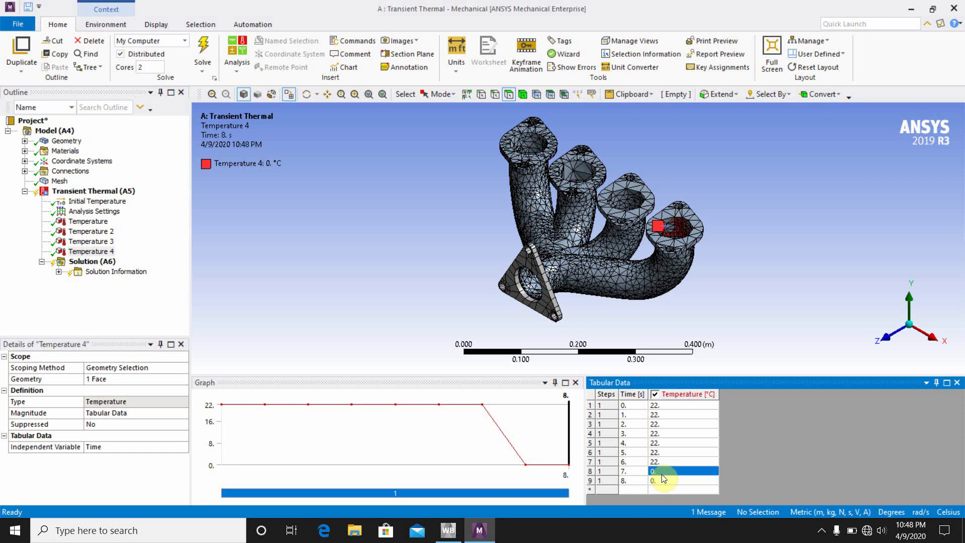
{"action": "type", "text": "100"}
{"action": "left_click", "coordinate": [661, 482]}
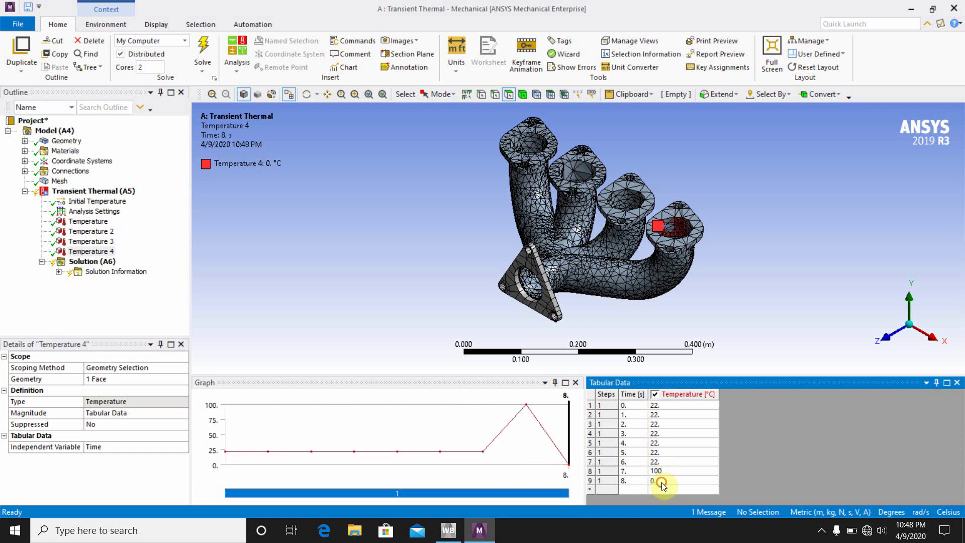
{"action": "type", "text": "100"}
{"action": "left_click", "coordinate": [351, 297]}
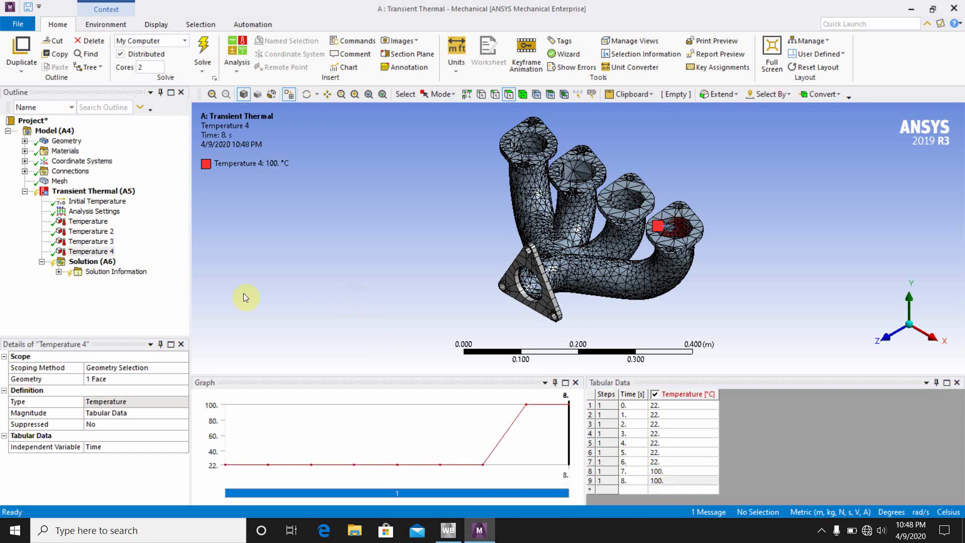
Insert a thermal Temperature result for all bodies under the Solution branch.
{"action": "left_click", "coordinate": [87, 265]}
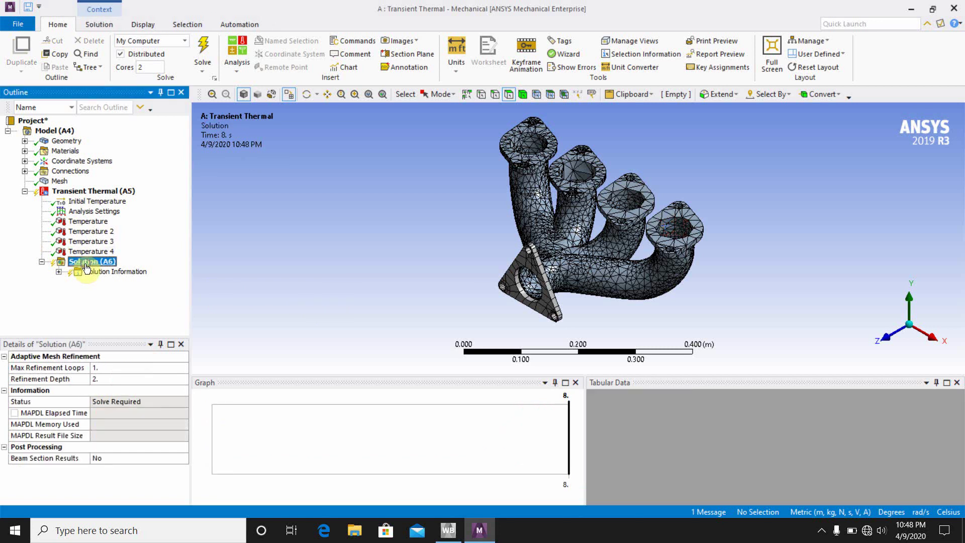
{"action": "right_click", "coordinate": [86, 266]}
{"action": "mouse_move", "coordinate": [120, 268]}
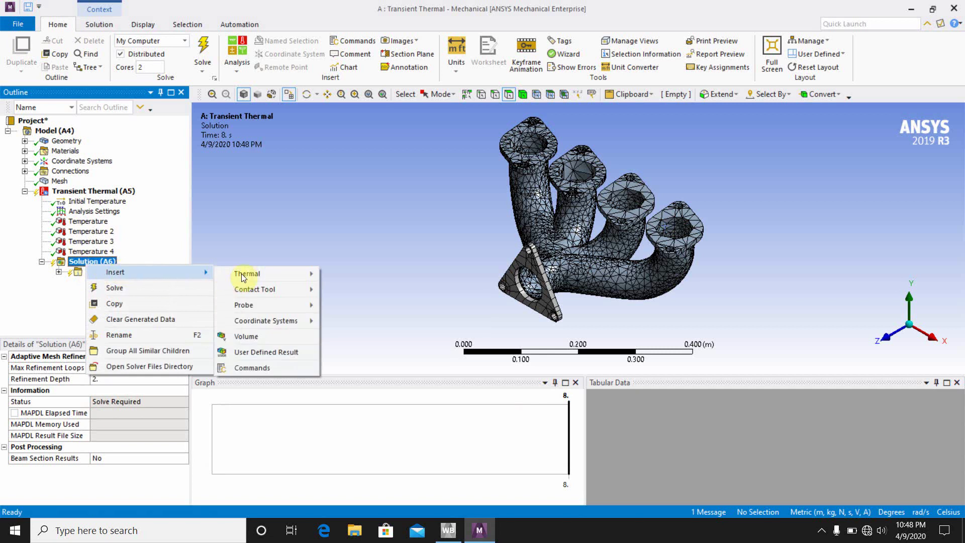
{"action": "mouse_move", "coordinate": [242, 274]}
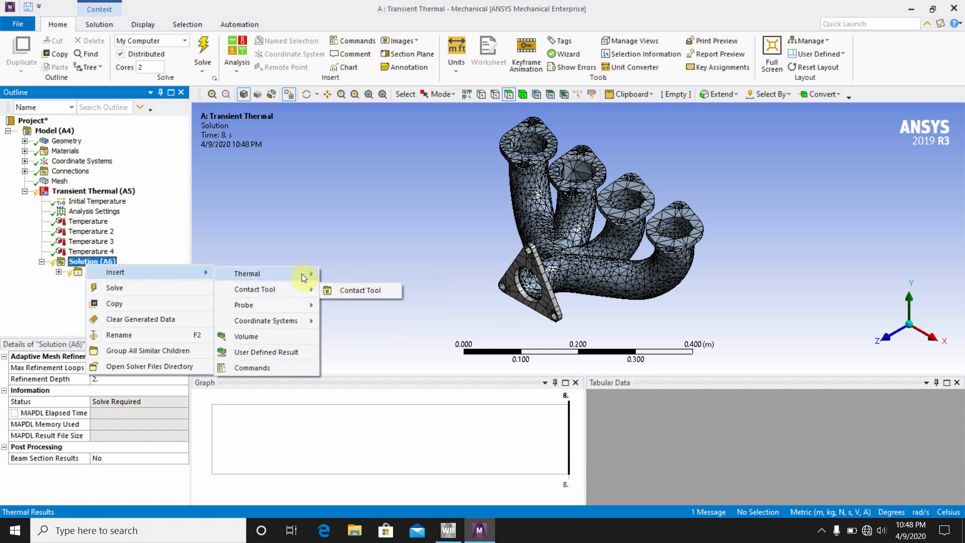
{"action": "left_click", "coordinate": [360, 276]}
Insert a thermal Total Heat Flux result for all bodies under the Solution branch.
{"action": "right_click", "coordinate": [93, 262]}
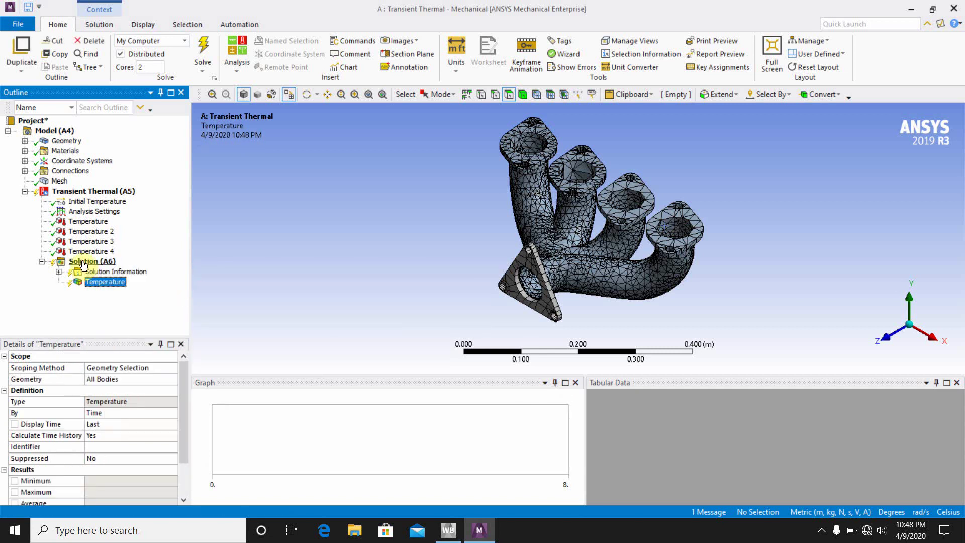
{"action": "mouse_move", "coordinate": [106, 267]}
{"action": "mouse_move", "coordinate": [240, 272]}
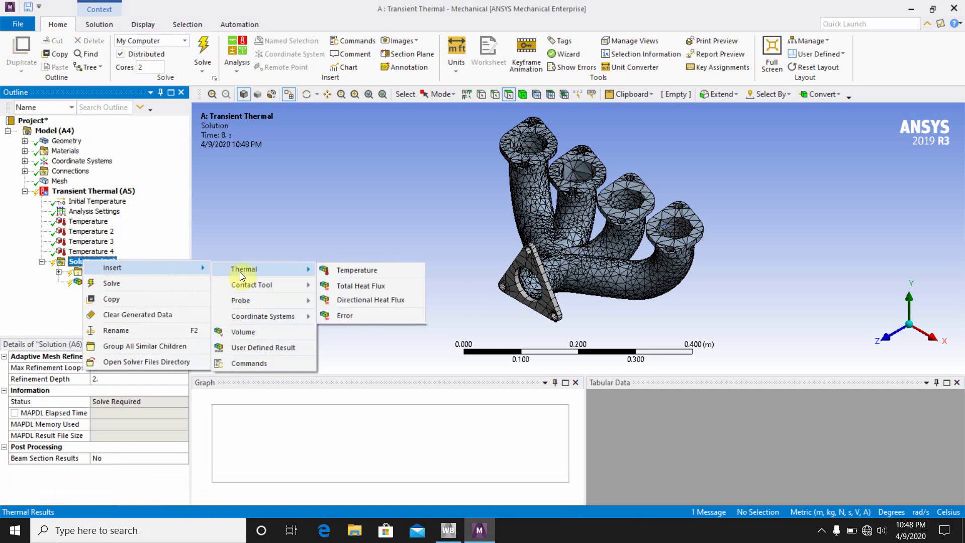
{"action": "left_click", "coordinate": [363, 287]}
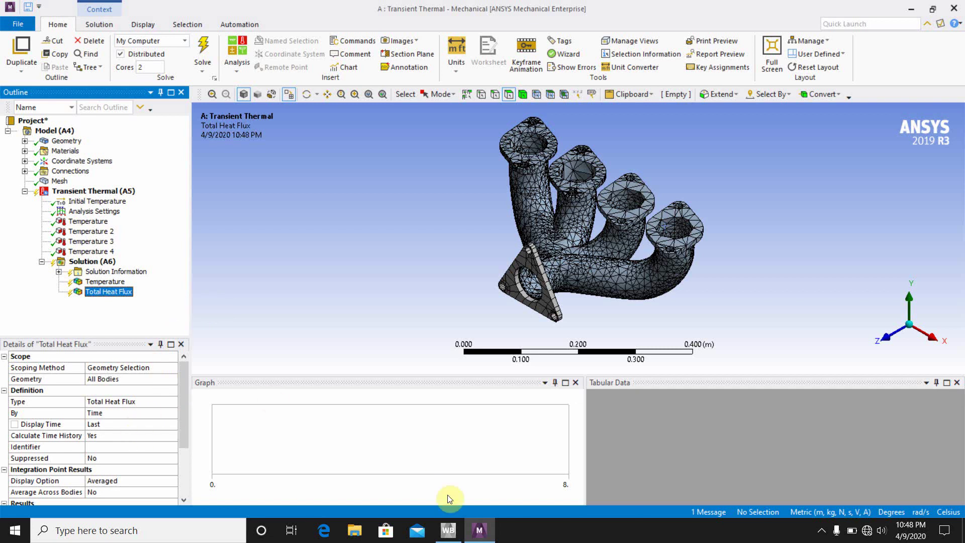
{"action": "left_click", "coordinate": [820, 534]}
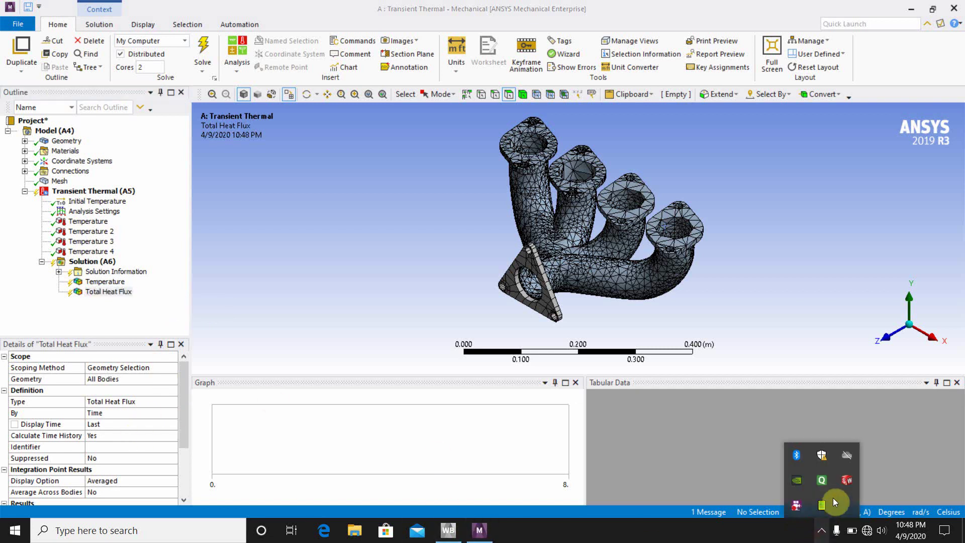
{"action": "right_click", "coordinate": [822, 480]}
{"action": "left_click", "coordinate": [884, 306]}
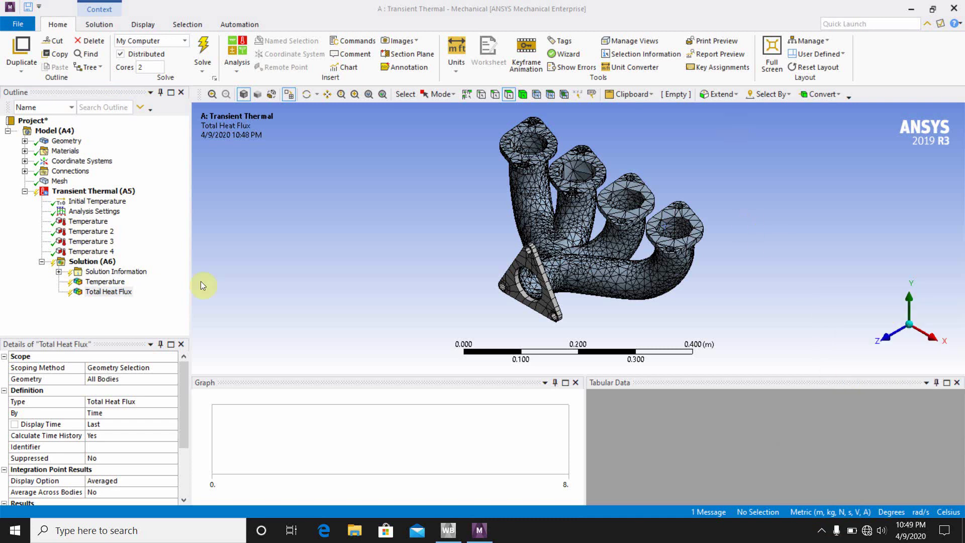
Insert a Convection load under the Transient Thermal branch.
{"action": "left_click", "coordinate": [99, 194]}
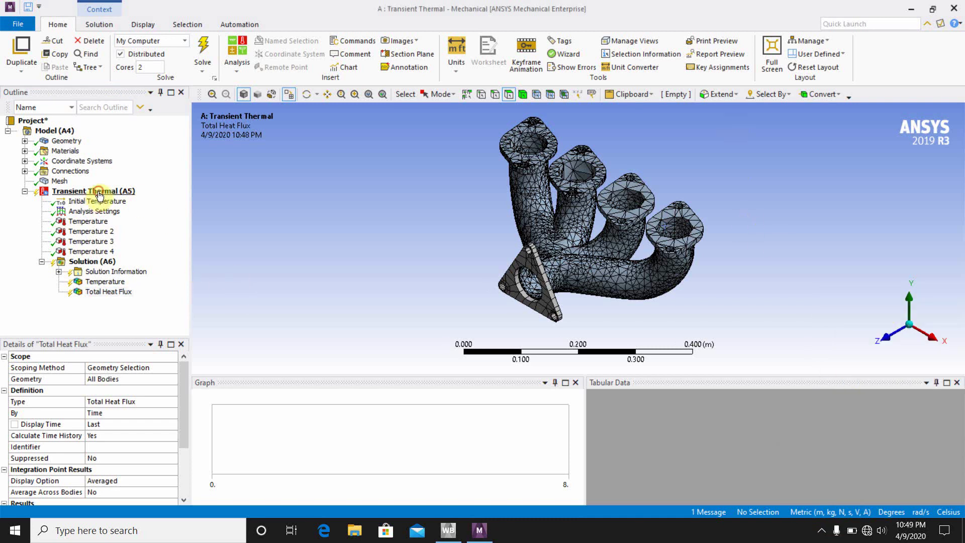
{"action": "right_click", "coordinate": [99, 196]}
{"action": "mouse_move", "coordinate": [130, 203]}
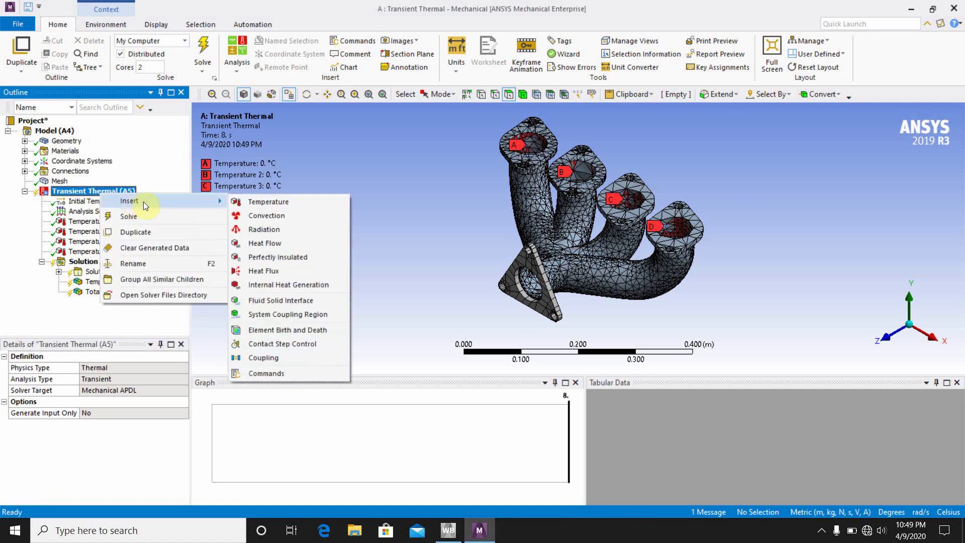
{"action": "left_click", "coordinate": [259, 219]}
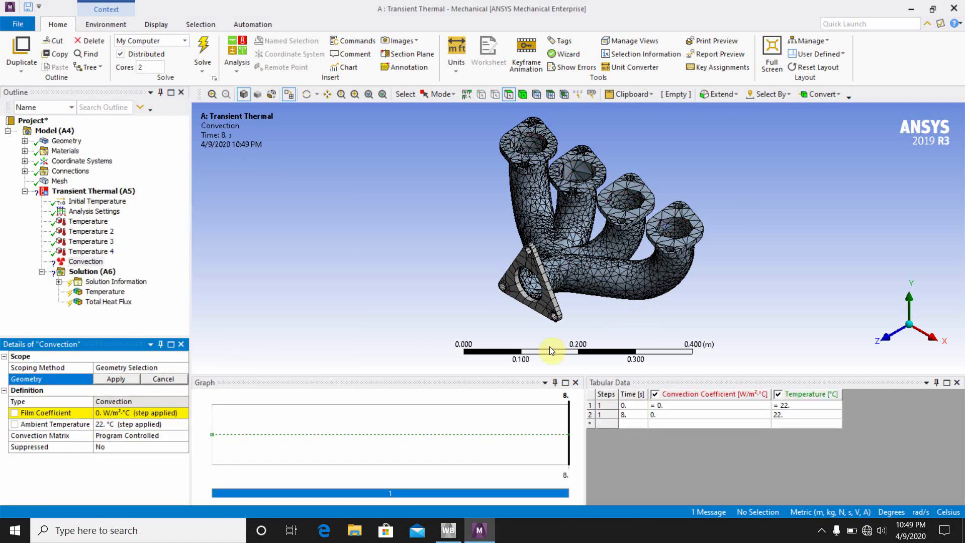
Select the outer faces of the four manifold runners and the small faces at their front junction for the convection load.
{"action": "left_click", "coordinate": [644, 286]}
{"action": "left_click", "coordinate": [622, 249], "text": "ctrl"}
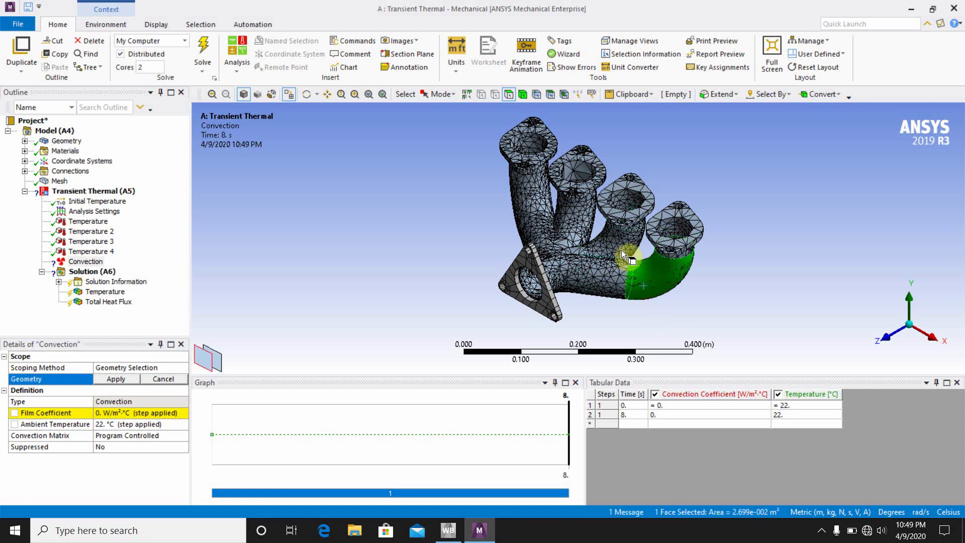
{"action": "left_click", "coordinate": [607, 281], "text": "ctrl"}
{"action": "left_click", "coordinate": [564, 275], "text": "ctrl"}
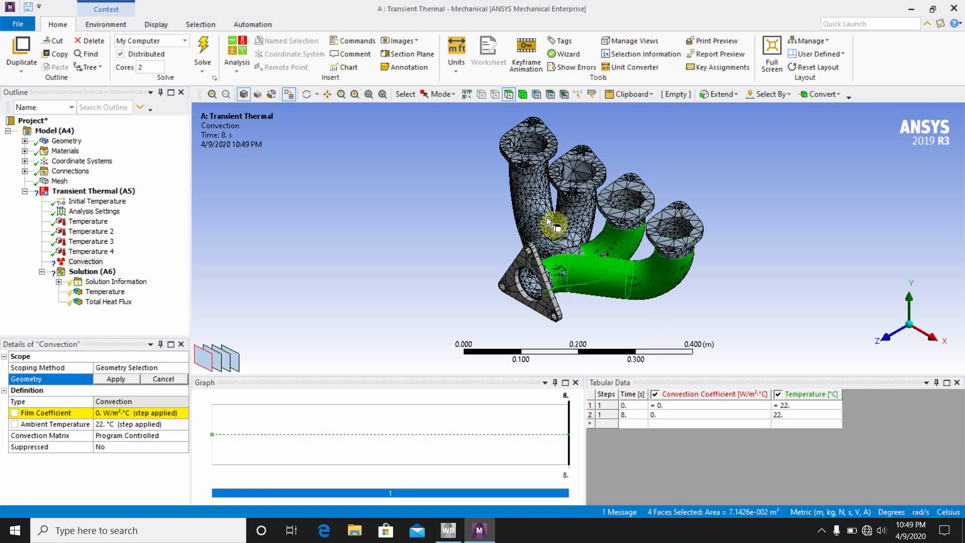
{"action": "left_click", "coordinate": [541, 201], "text": "ctrl"}
{"action": "left_click", "coordinate": [539, 190], "text": "ctrl"}
{"action": "left_click", "coordinate": [573, 216], "text": "ctrl"}
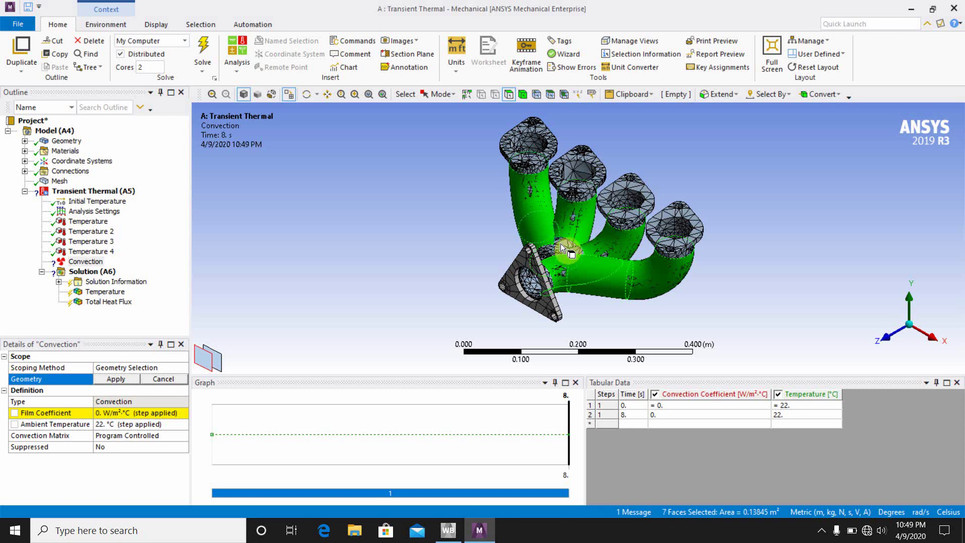
{"action": "left_click", "coordinate": [550, 250], "text": "ctrl"}
{"action": "left_click", "coordinate": [565, 250], "text": "ctrl"}
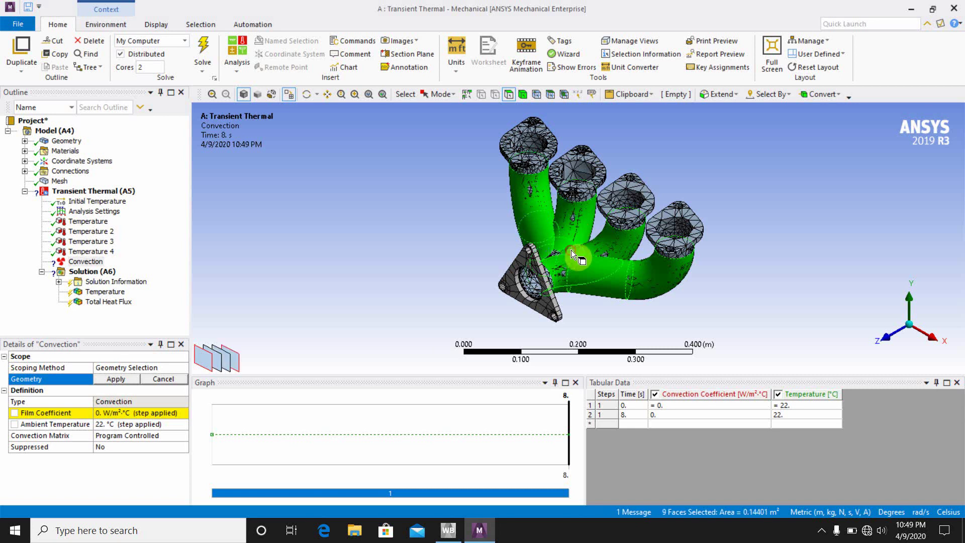
{"action": "left_click", "coordinate": [571, 249], "text": "ctrl"}
Add the remaining small outer faces on the reverse side of the runner junction to the convection face selection.
{"action": "middle_click_drag", "start_coordinate": [652, 295], "coordinate": [631, 289], "text": "ctrl"}
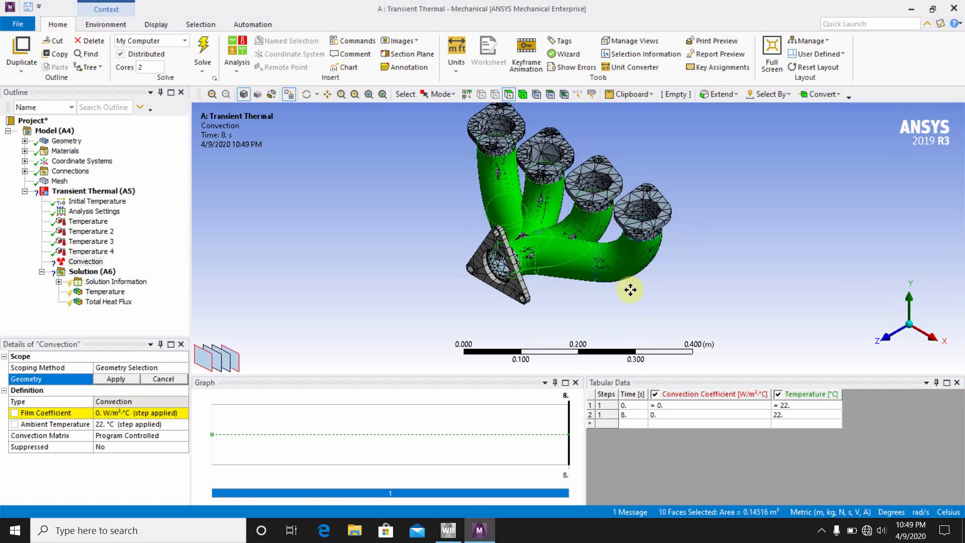
{"action": "middle_click_drag", "start_coordinate": [696, 312], "coordinate": [525, 232]}
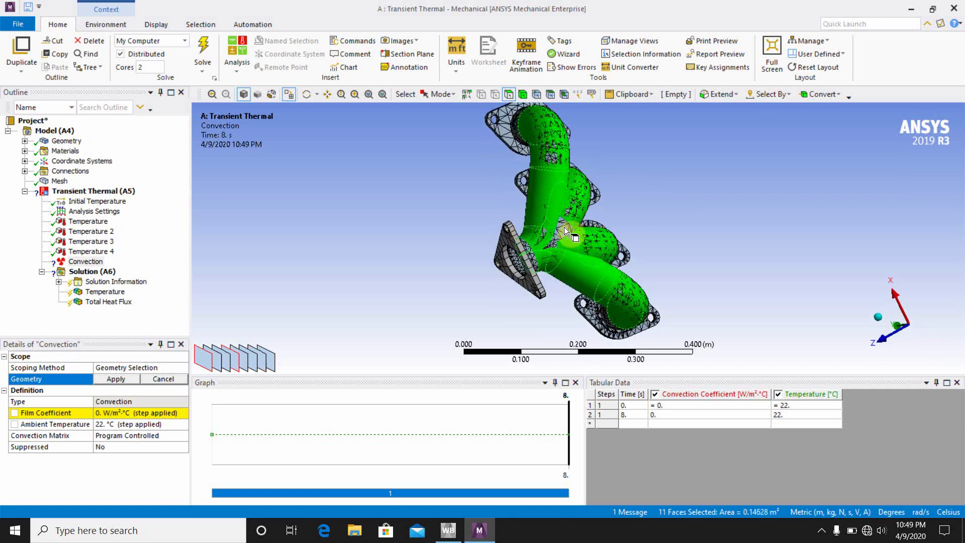
{"action": "left_click", "coordinate": [551, 242], "text": "ctrl"}
{"action": "scroll", "coordinate": [562, 234], "scroll_direction": "down", "scroll_amount": 1}
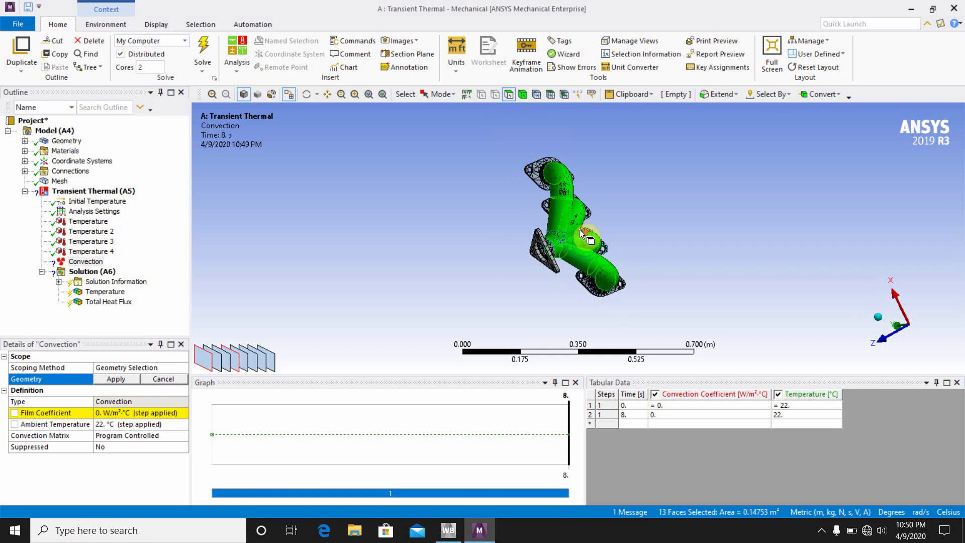
{"action": "scroll", "coordinate": [577, 234], "scroll_direction": "up", "scroll_amount": 2}
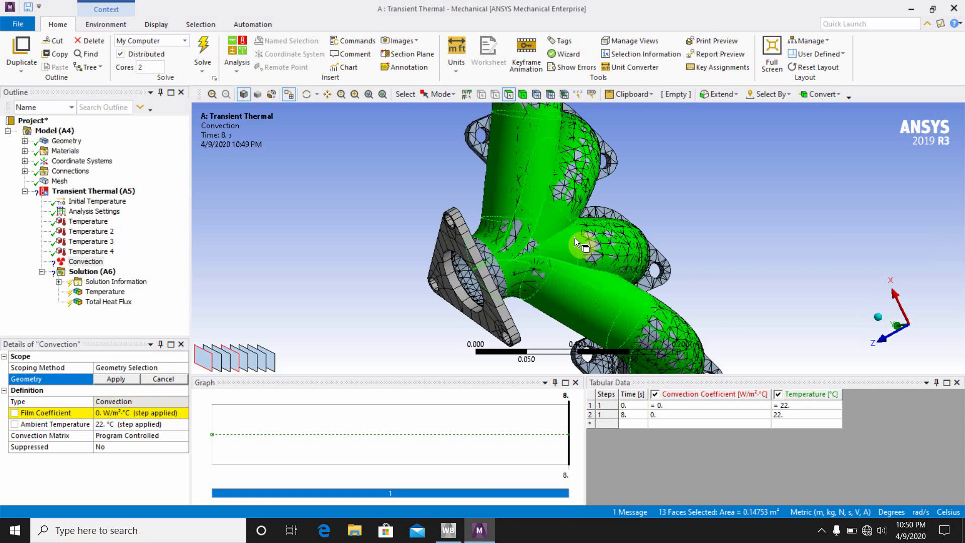
{"action": "left_click", "coordinate": [514, 228], "text": "ctrl"}
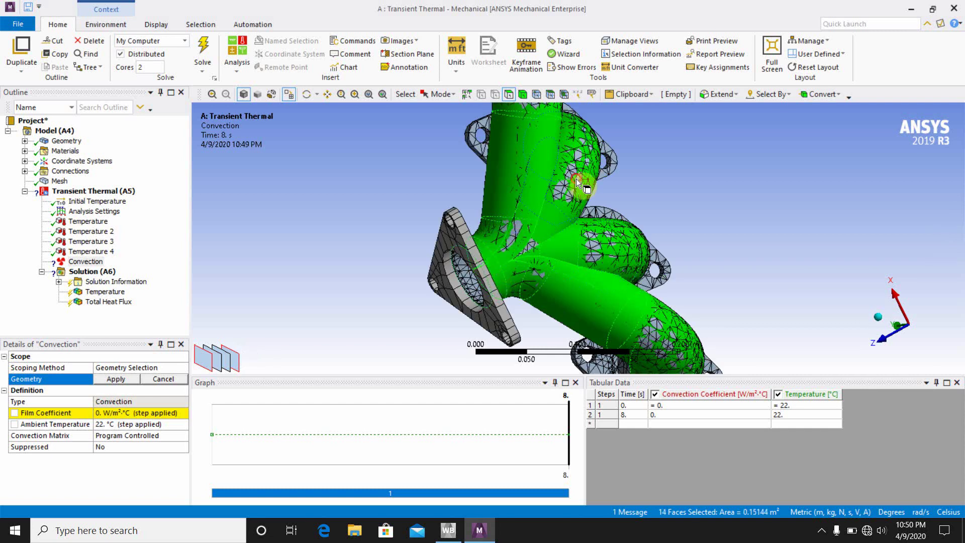
Add the four pipe neck faces next to the port flanges and apply the whole face selection as the convection's geometry.
{"action": "middle_click_drag", "start_coordinate": [726, 315], "coordinate": [496, 273]}
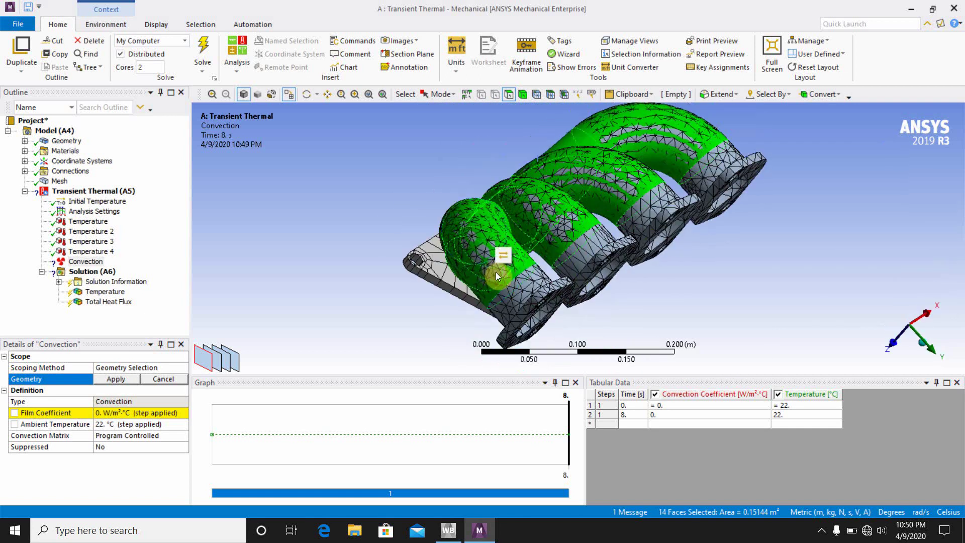
{"action": "left_click", "coordinate": [523, 290], "text": "ctrl"}
{"action": "left_click", "coordinate": [578, 257], "text": "ctrl"}
{"action": "left_click", "coordinate": [680, 192], "text": "ctrl"}
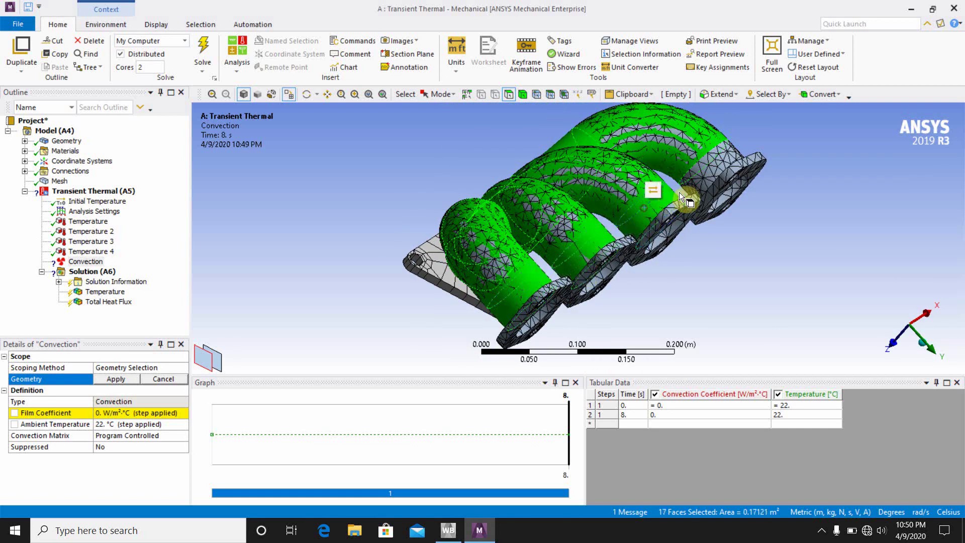
{"action": "left_click", "coordinate": [708, 172], "text": "ctrl"}
{"action": "middle_click_drag", "start_coordinate": [681, 296], "coordinate": [681, 241]}
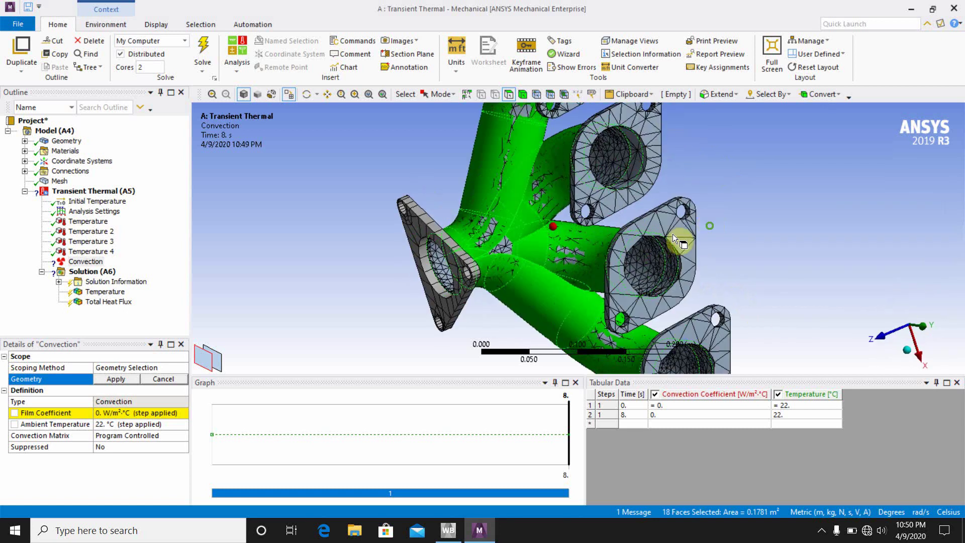
{"action": "left_click", "coordinate": [120, 378]}
Import the temperature-dependent sample data "Stagnant Air - Simplified Case" as the convection's film coefficient.
{"action": "left_click", "coordinate": [159, 412]}
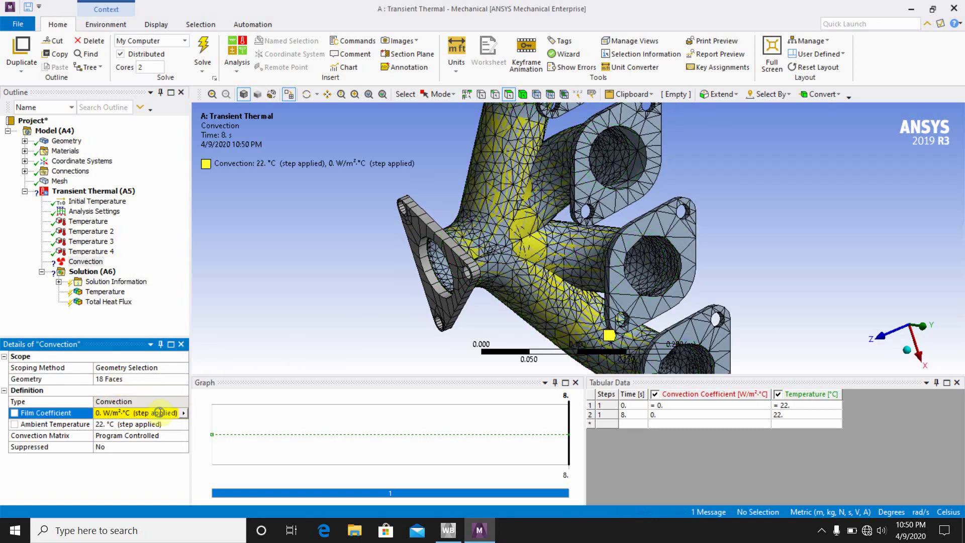
{"action": "left_click", "coordinate": [184, 413]}
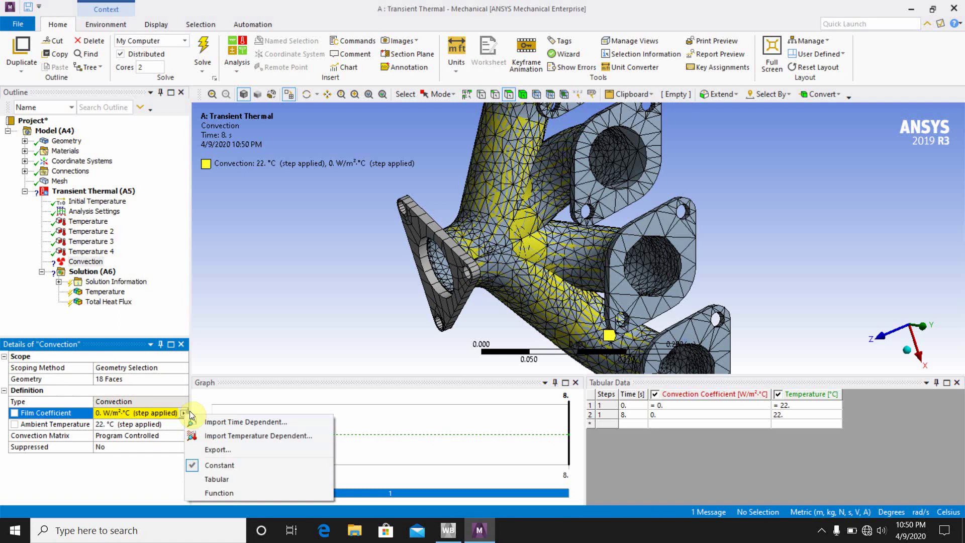
{"action": "left_click", "coordinate": [218, 437]}
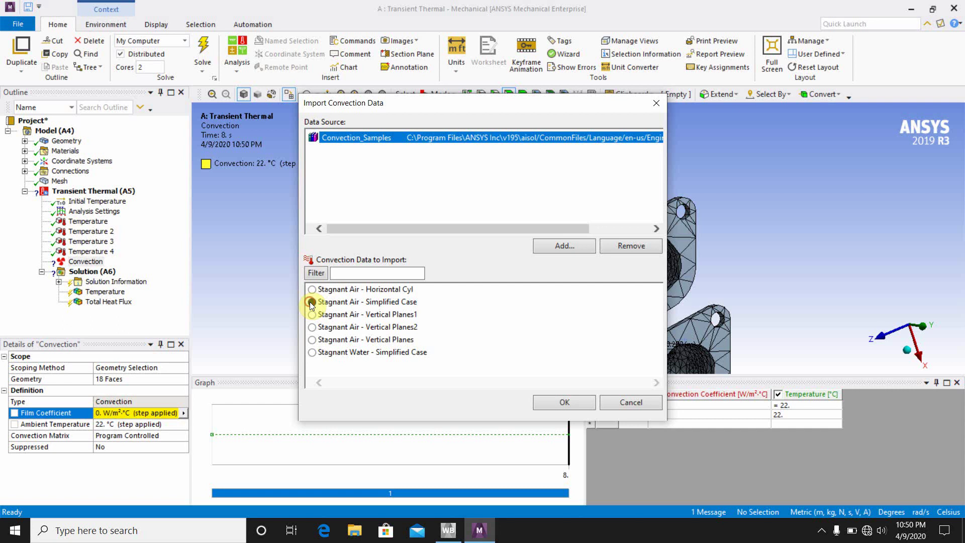
{"action": "left_click", "coordinate": [312, 302]}
{"action": "left_click", "coordinate": [554, 402]}
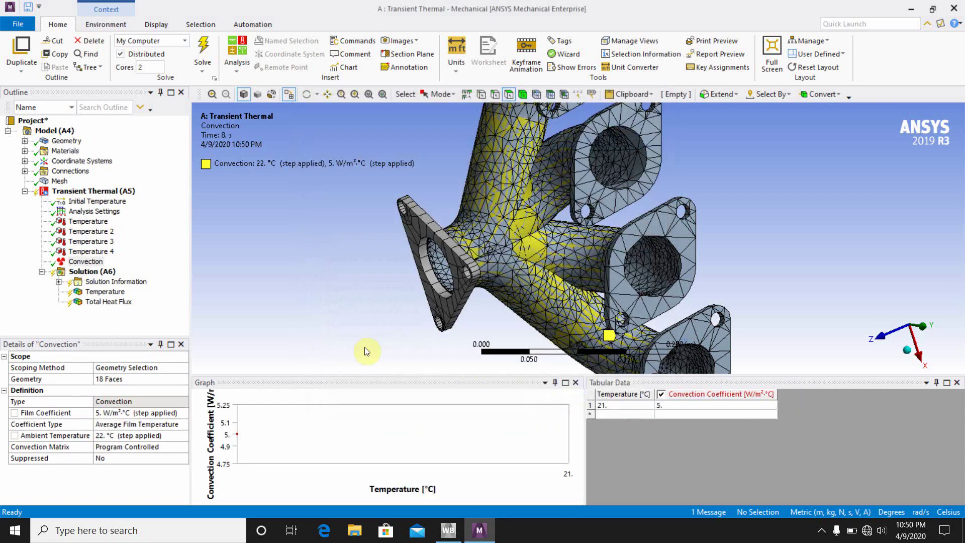
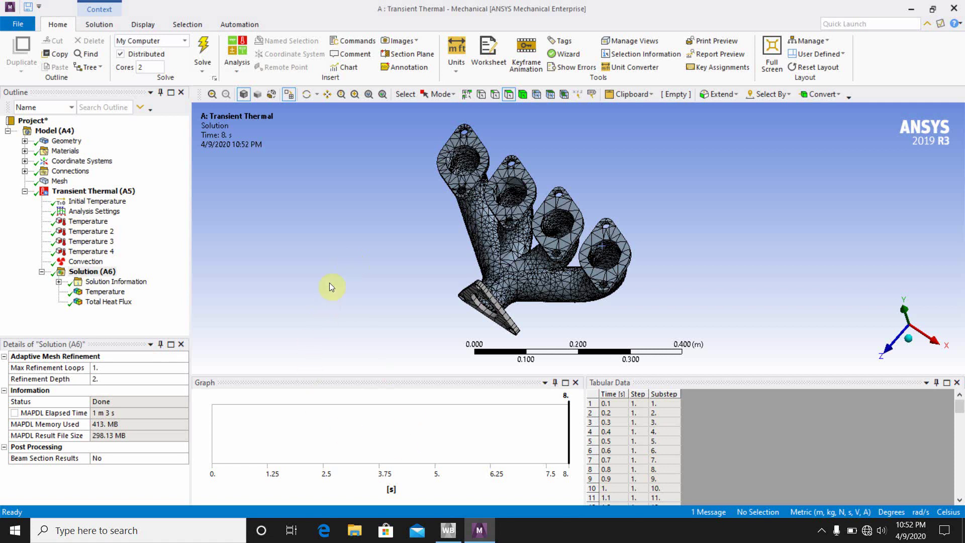
Display the solved Temperature result, enlarge the model view, and inspect the temperature contours on the manifold from several sides.
{"action": "scroll", "coordinate": [329, 283], "scroll_direction": "down", "scroll_amount": 3}
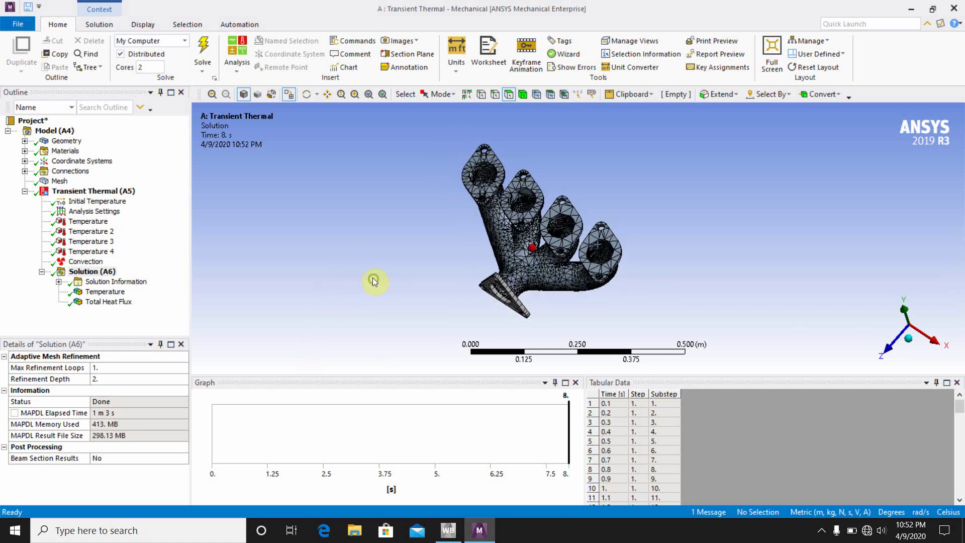
{"action": "middle_click_drag", "start_coordinate": [374, 280], "coordinate": [348, 251]}
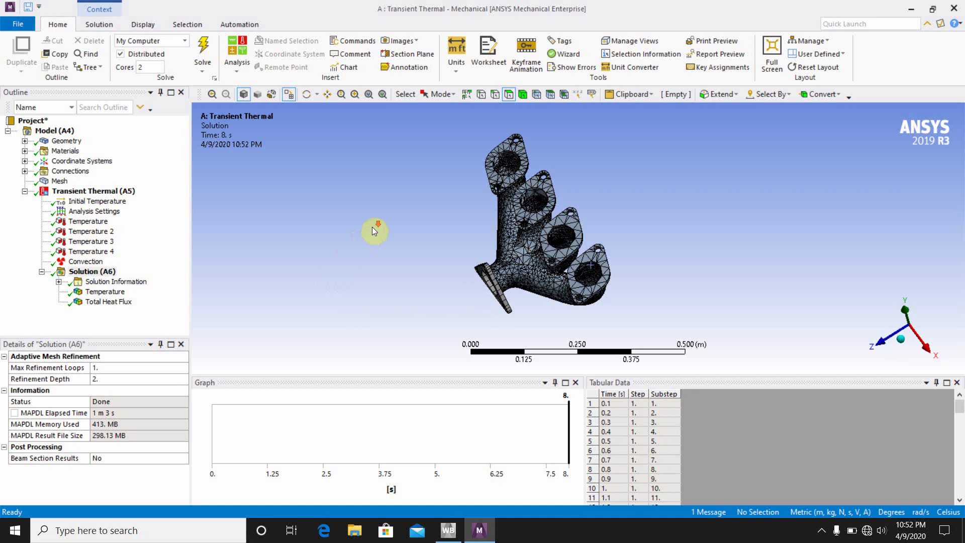
{"action": "scroll", "coordinate": [372, 227], "scroll_direction": "up", "scroll_amount": 1}
{"action": "left_click", "coordinate": [103, 291]}
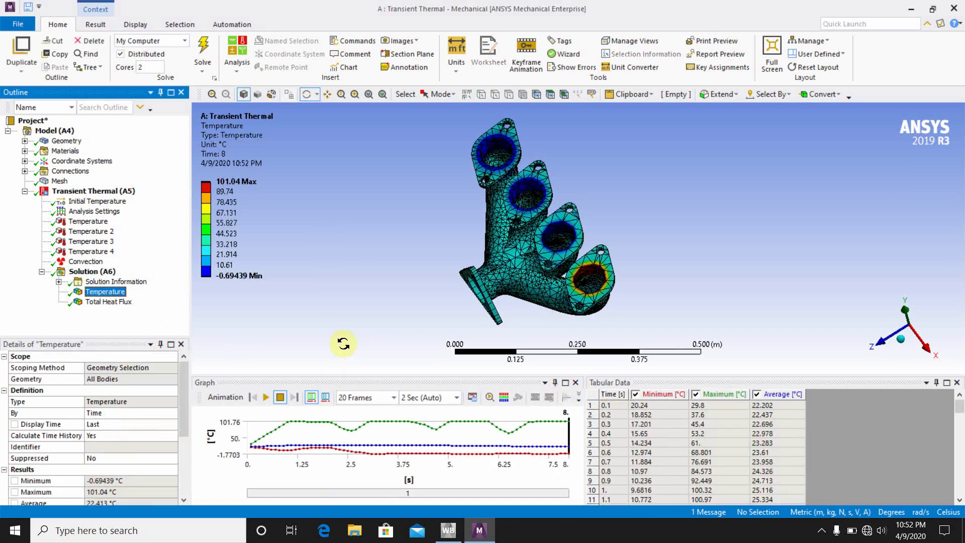
{"action": "left_click_drag", "start_coordinate": [343, 343], "coordinate": [632, 332]}
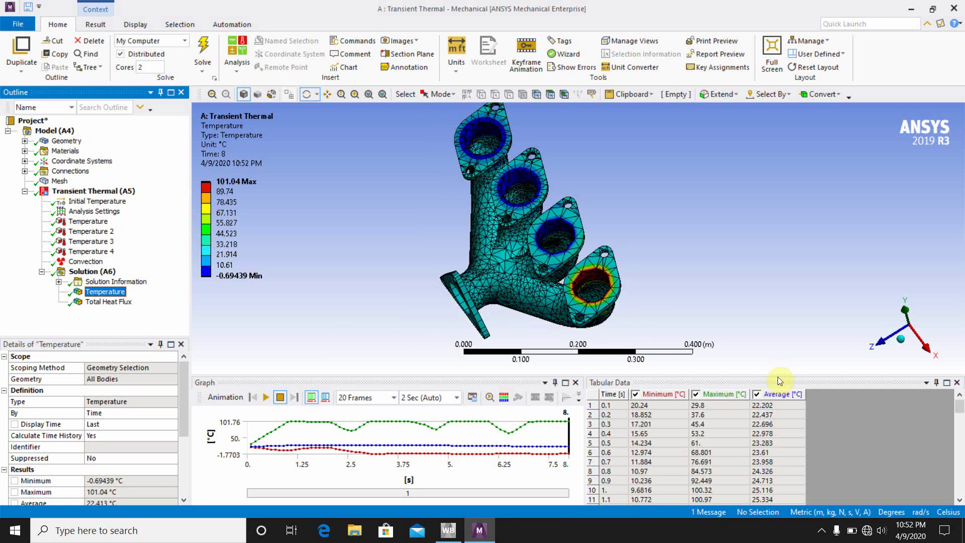
{"action": "left_click_drag", "start_coordinate": [779, 375], "coordinate": [780, 454]}
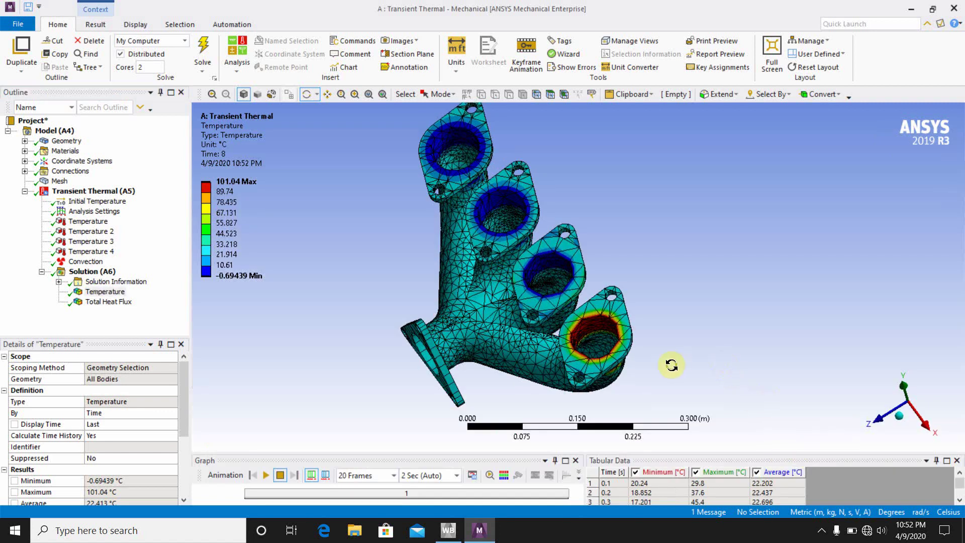
{"action": "left_click_drag", "start_coordinate": [561, 392], "coordinate": [515, 372]}
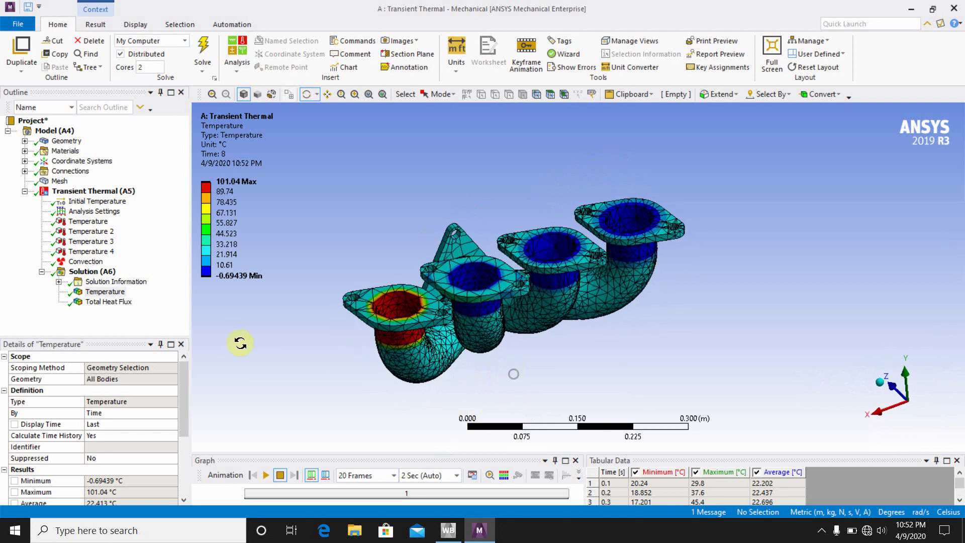
Play the Temperature result's animation over the analysis time and pause it.
{"action": "left_click", "coordinate": [104, 292]}
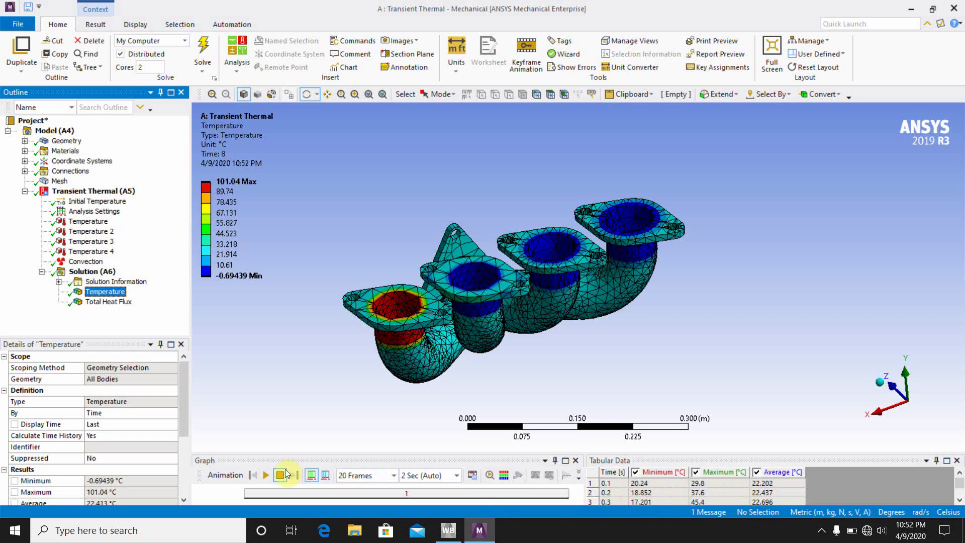
{"action": "left_click", "coordinate": [265, 476]}
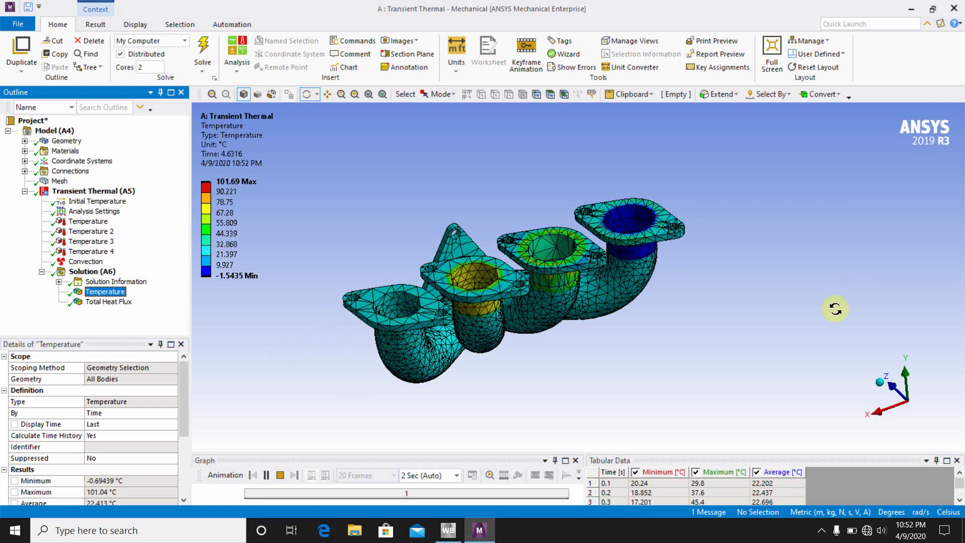
{"action": "left_click", "coordinate": [266, 477]}
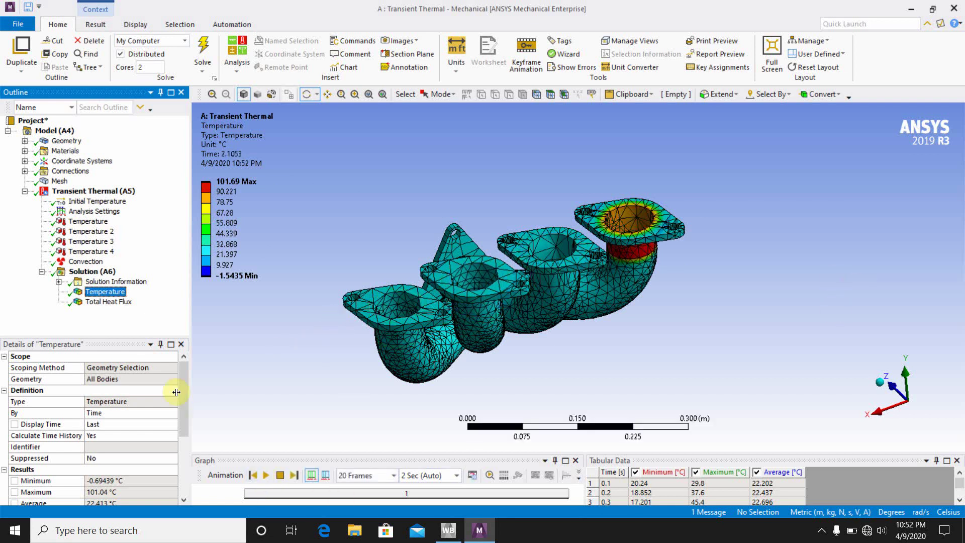
Display the Total Heat Flux result and play its animation.
{"action": "left_click", "coordinate": [111, 302]}
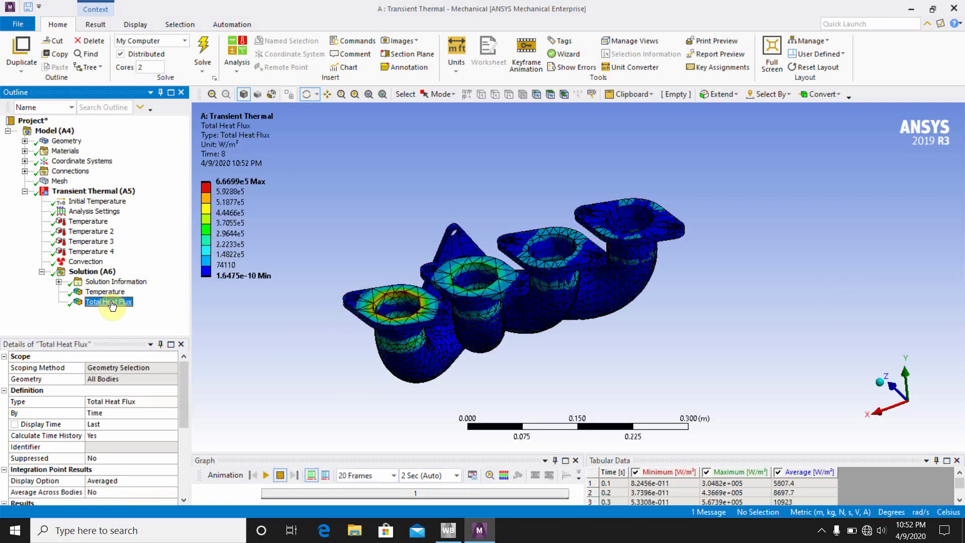
{"action": "left_click", "coordinate": [266, 476]}
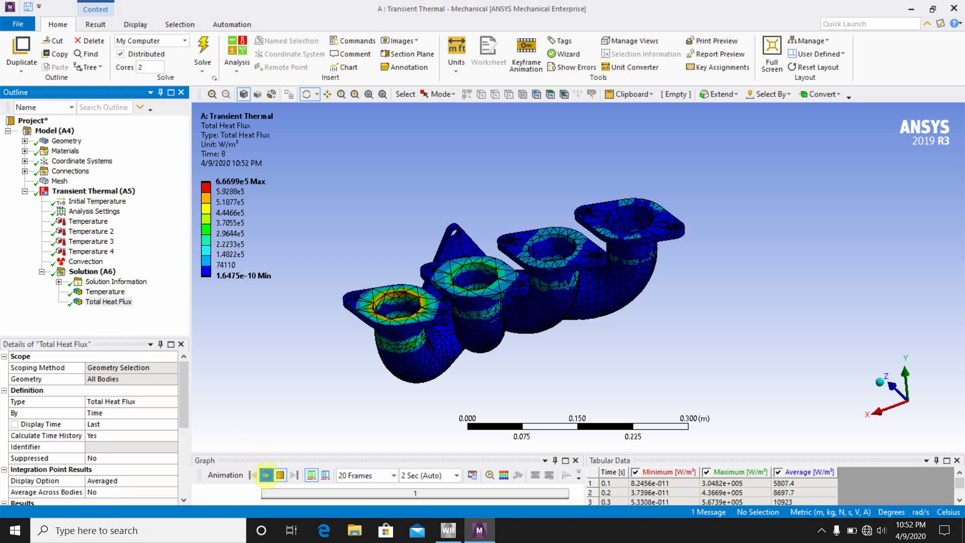